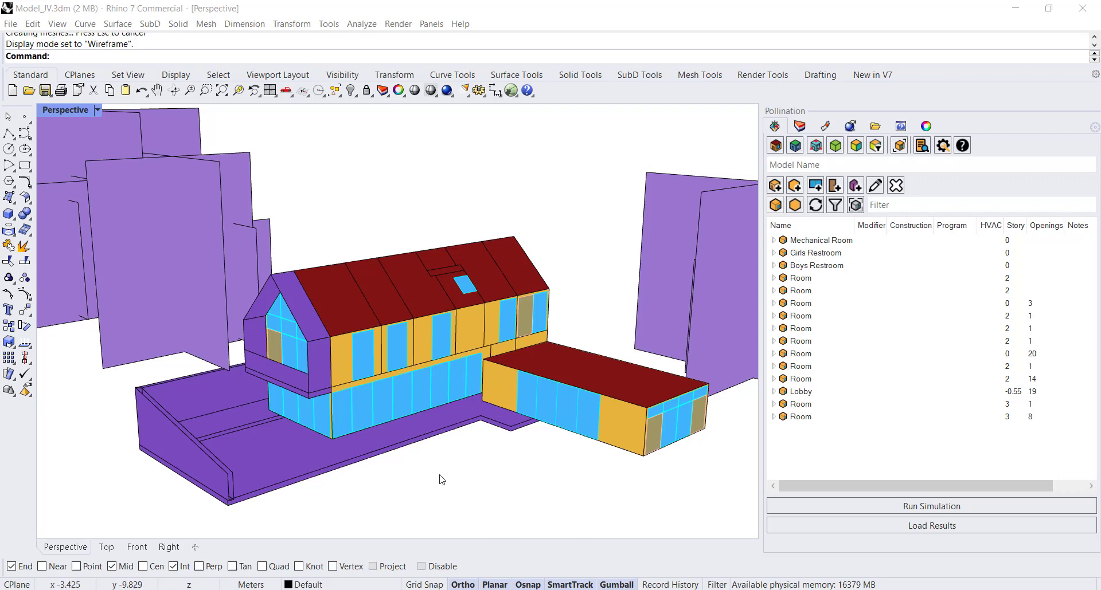
- Switch from Model_IV.3dm to the other Rhino window holding an empty untitled model
mouse_move(533, 587)
click(395, 556)
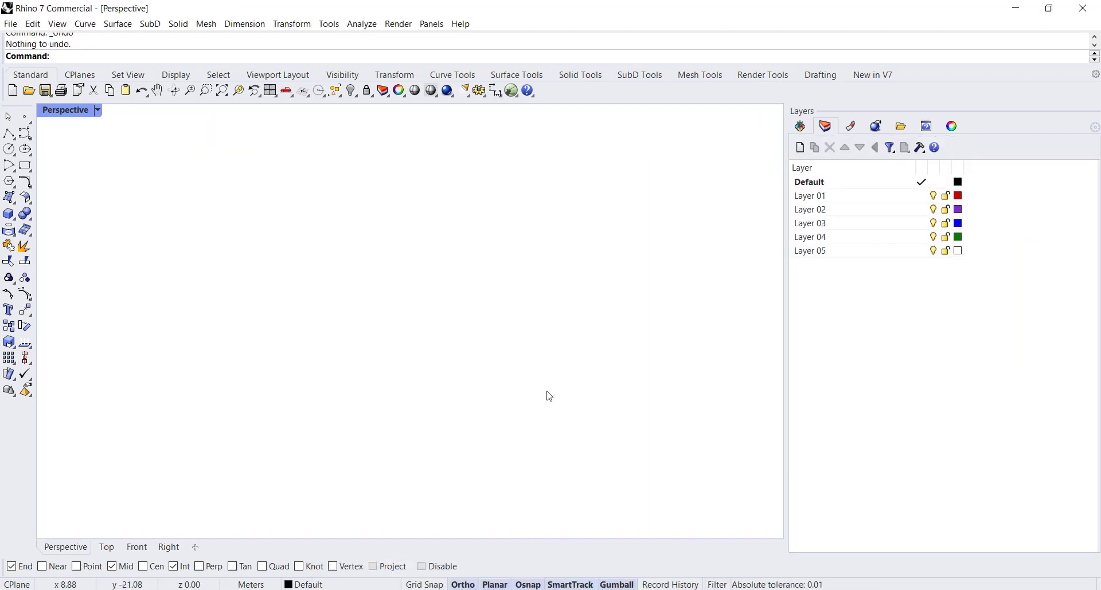
- Start File > Import and pick FloorPlan-Level1.dwg from the Base Models folder
click(12, 25)
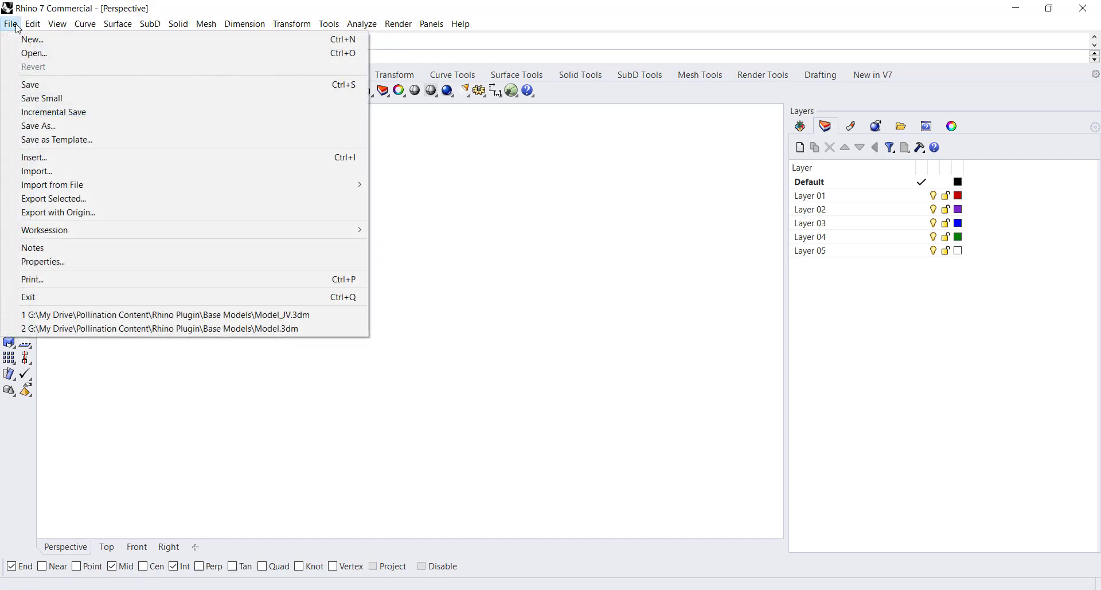
click(51, 172)
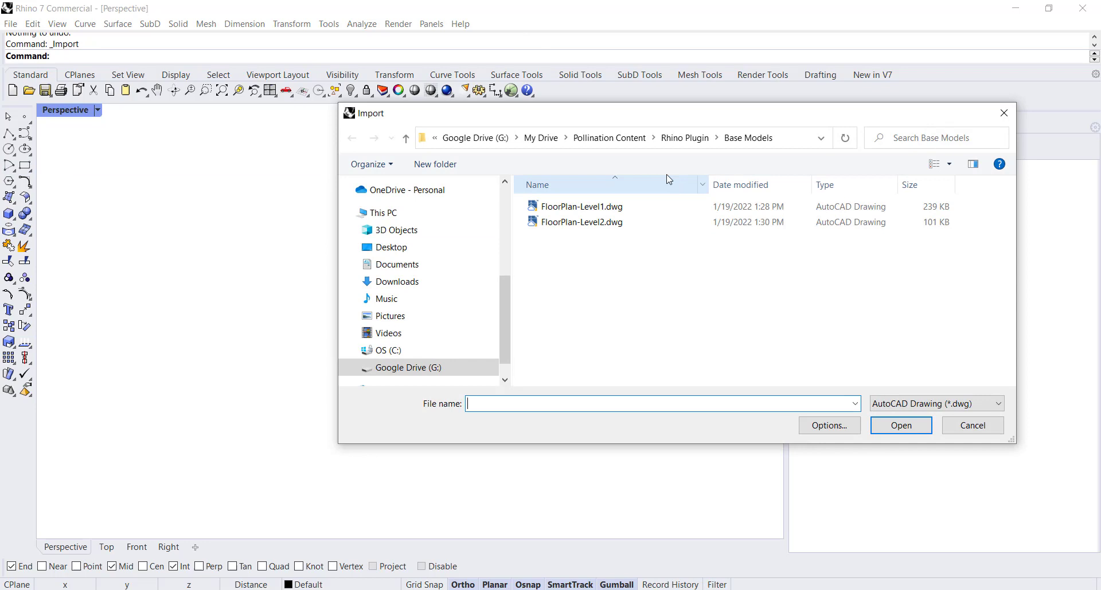
click(599, 213)
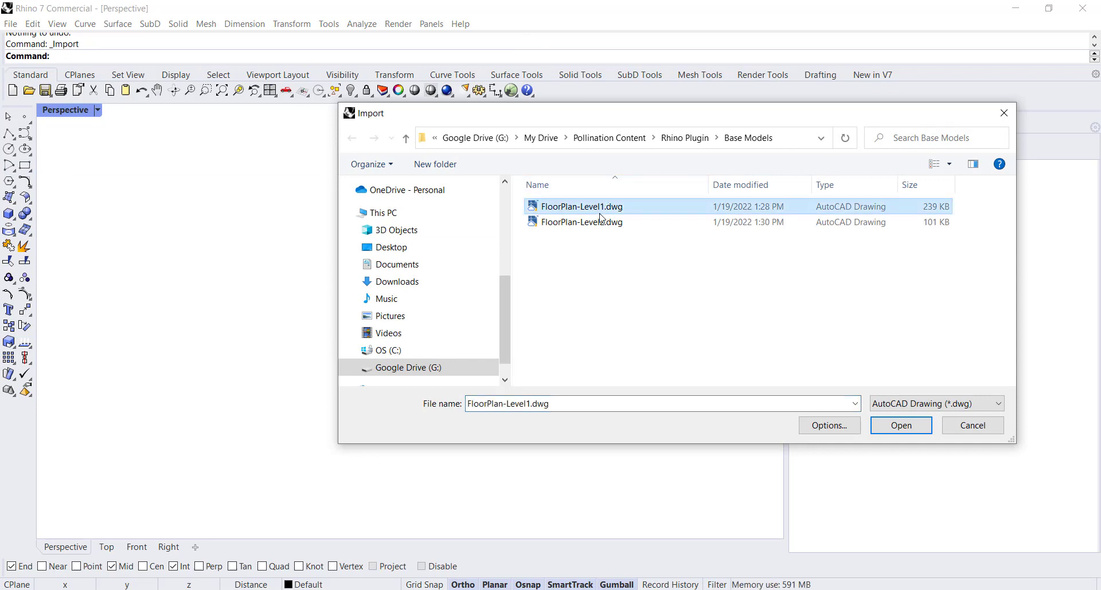
- Import FloorPlan-Level1.dwg with the DWG model units set to Millimeters
click(912, 431)
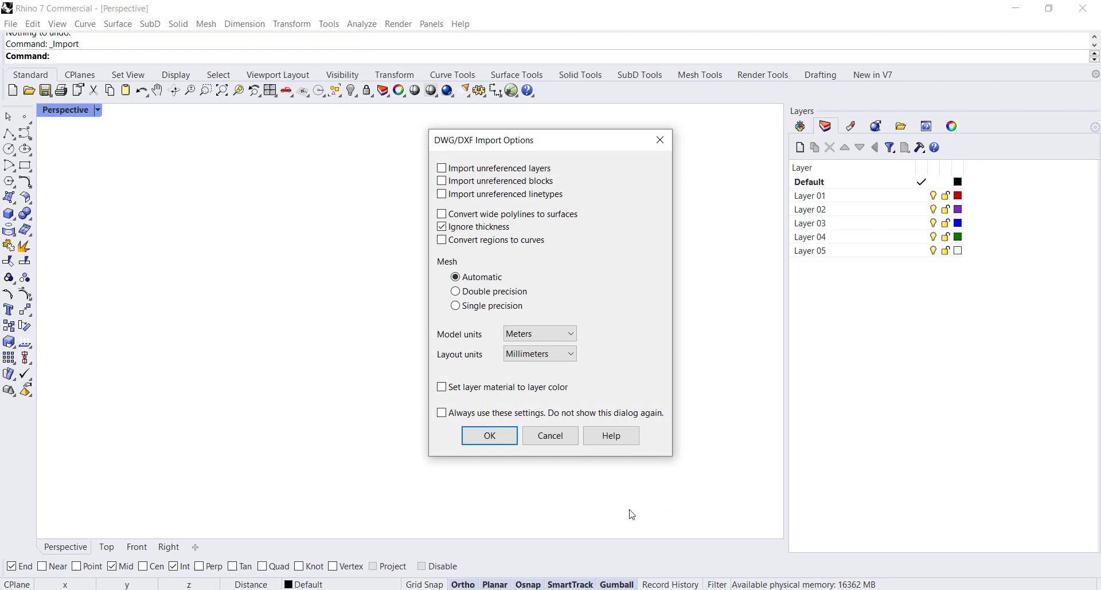
drag(537, 143, 511, 181)
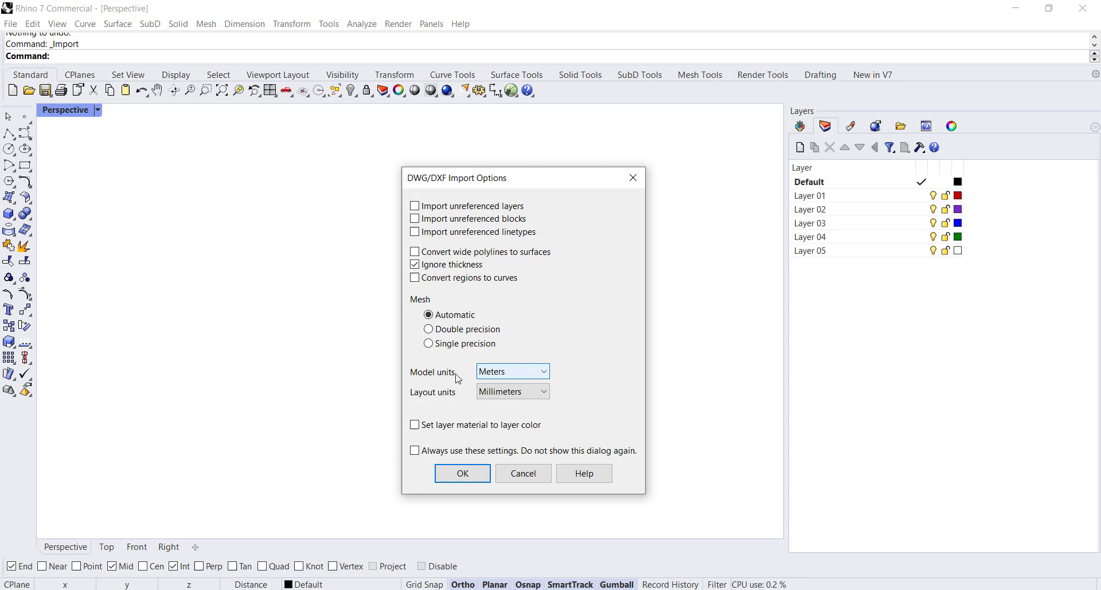
click(508, 376)
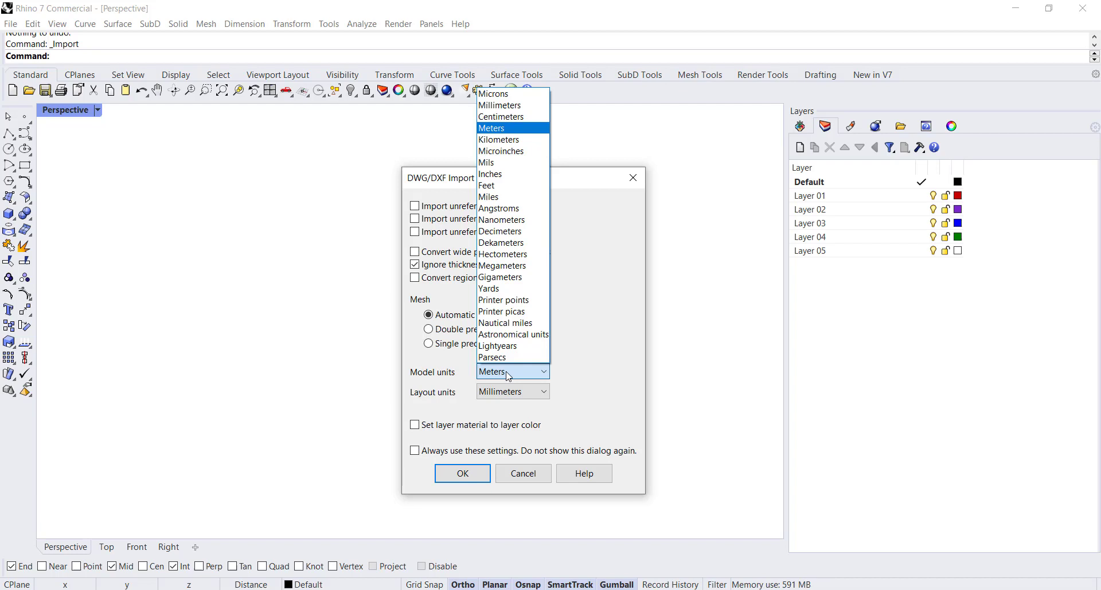
click(508, 376)
click(508, 376)
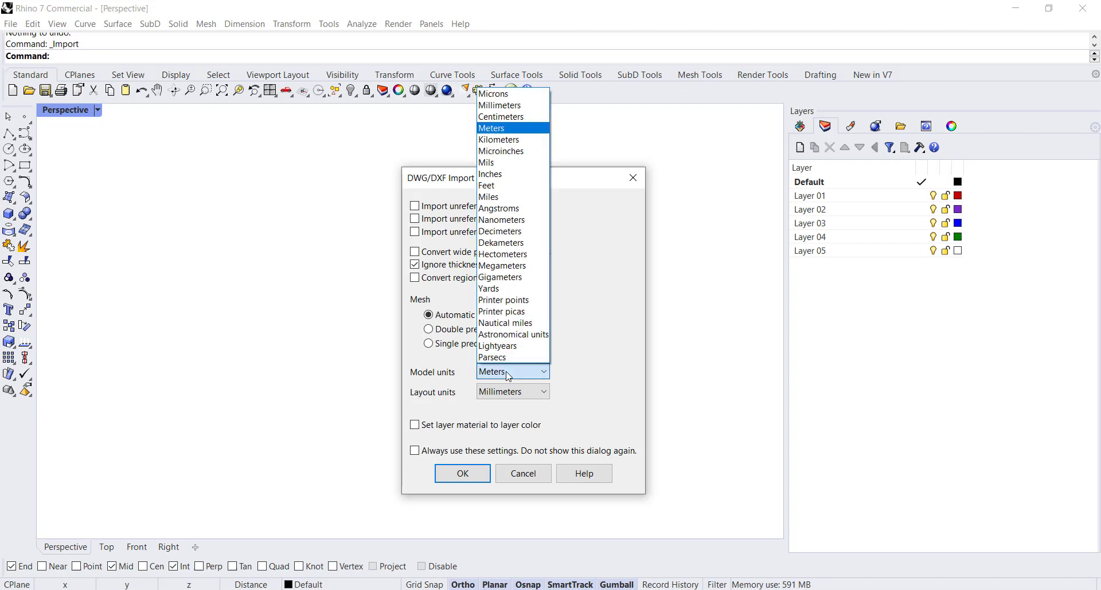
click(534, 112)
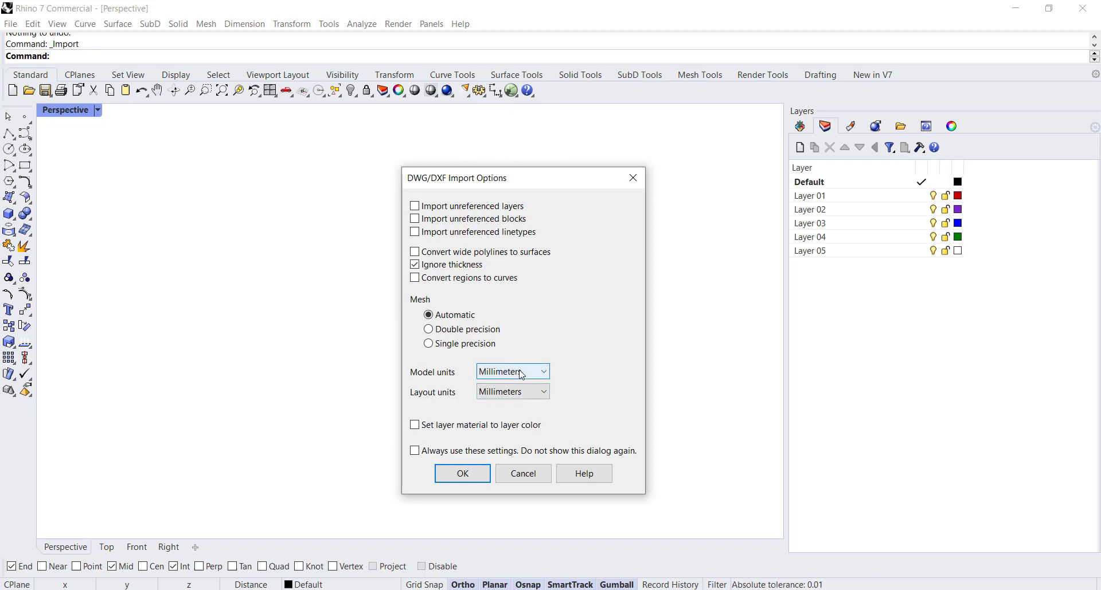
click(475, 474)
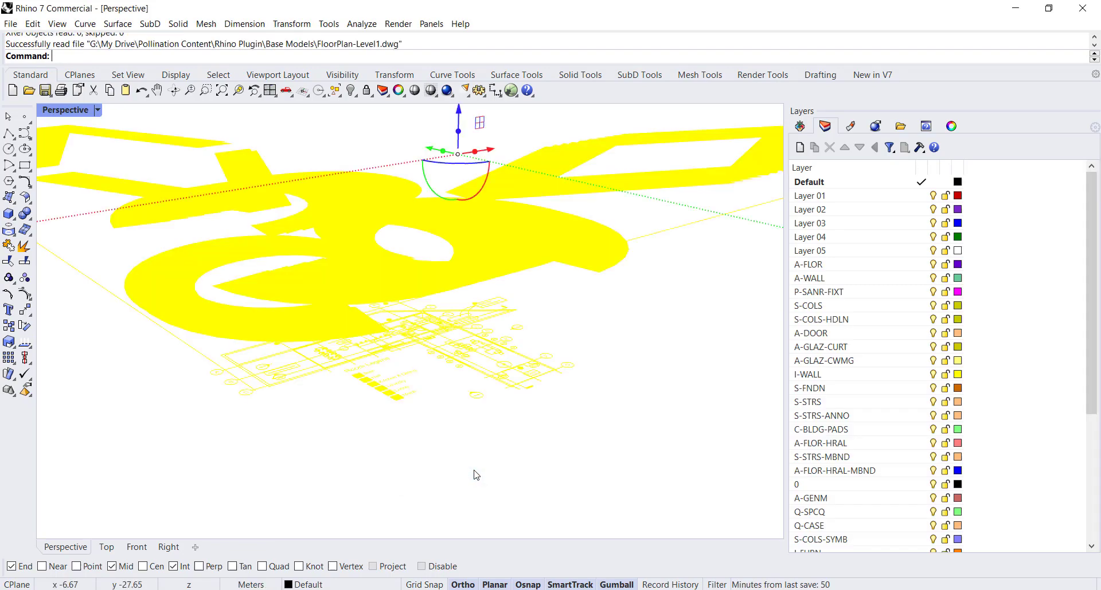
- Zoom in to select and inspect some wall curves, then zoom out to frame the whole plan
key(Escape)
scroll(362, 354, up, 5)
scroll(363, 355, up, 5)
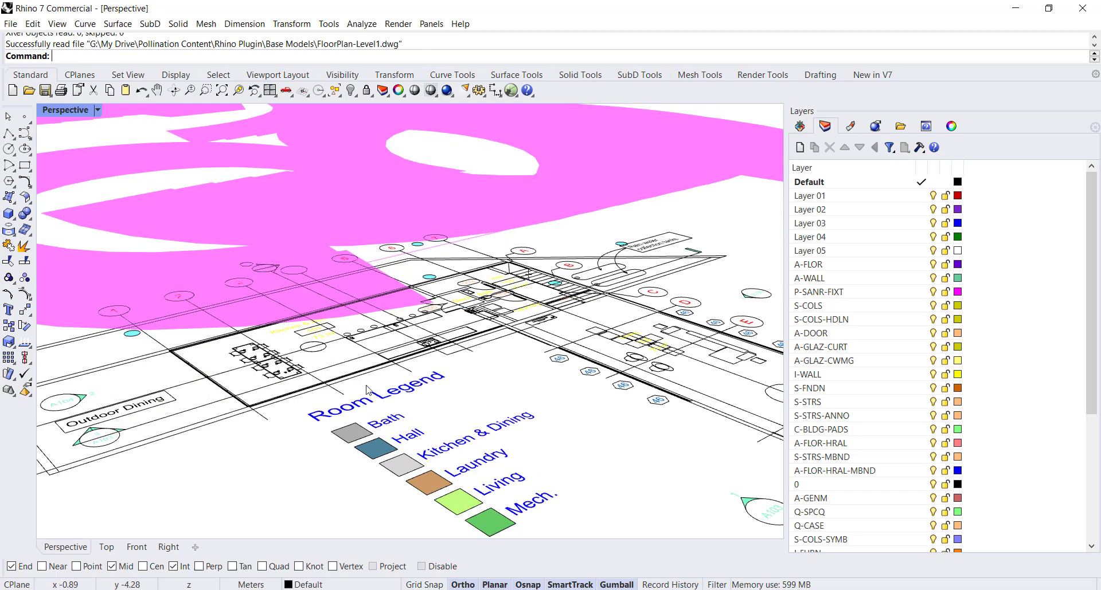
click(328, 367)
scroll(427, 364, up, 3)
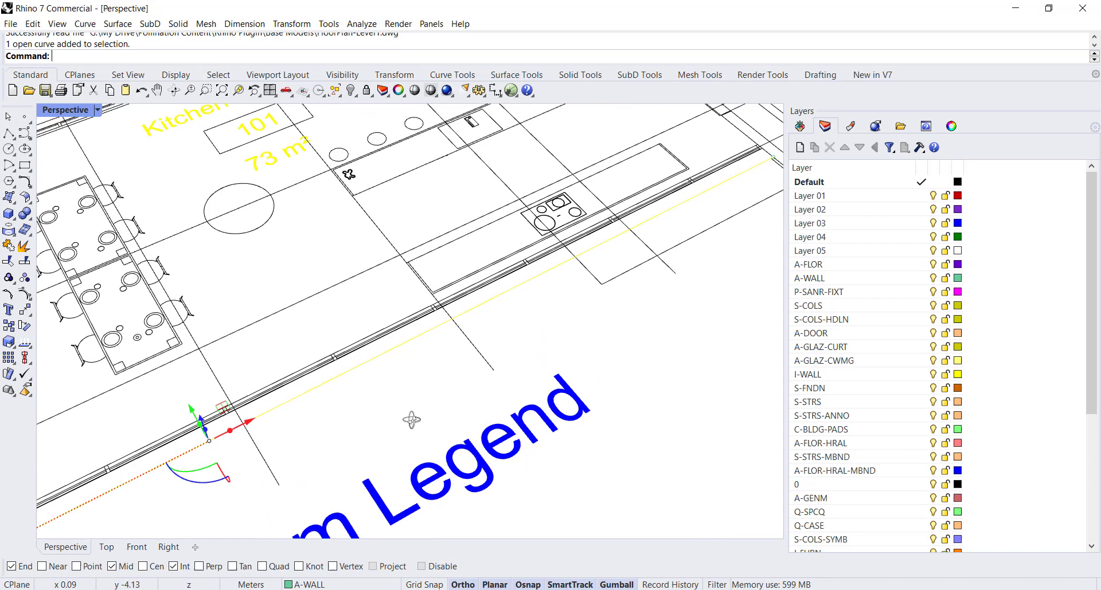
drag(401, 351, 344, 319)
scroll(420, 390, down, 8)
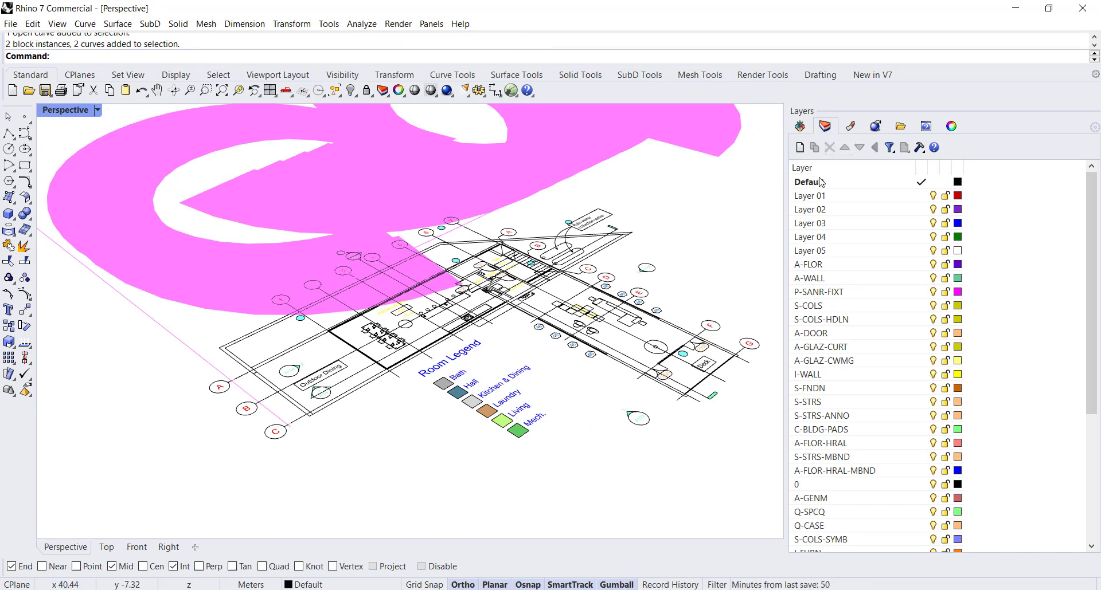
- Select layers A-FLOR through A-ANNO-NOTE and drag them under Layer 01
click(828, 265)
scroll(828, 271, down, 5)
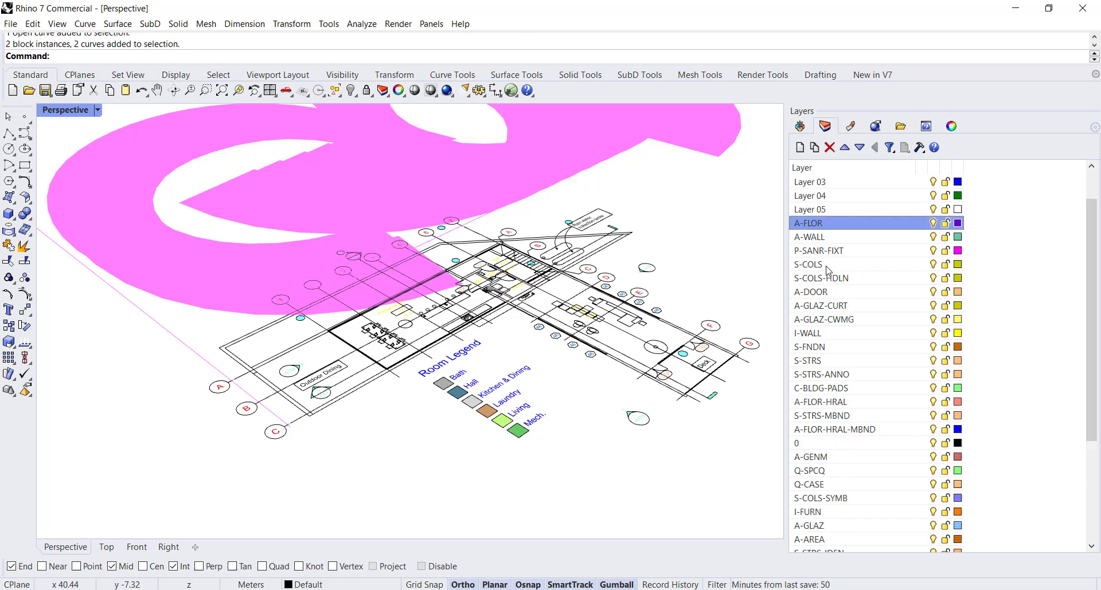
shift+click(817, 540)
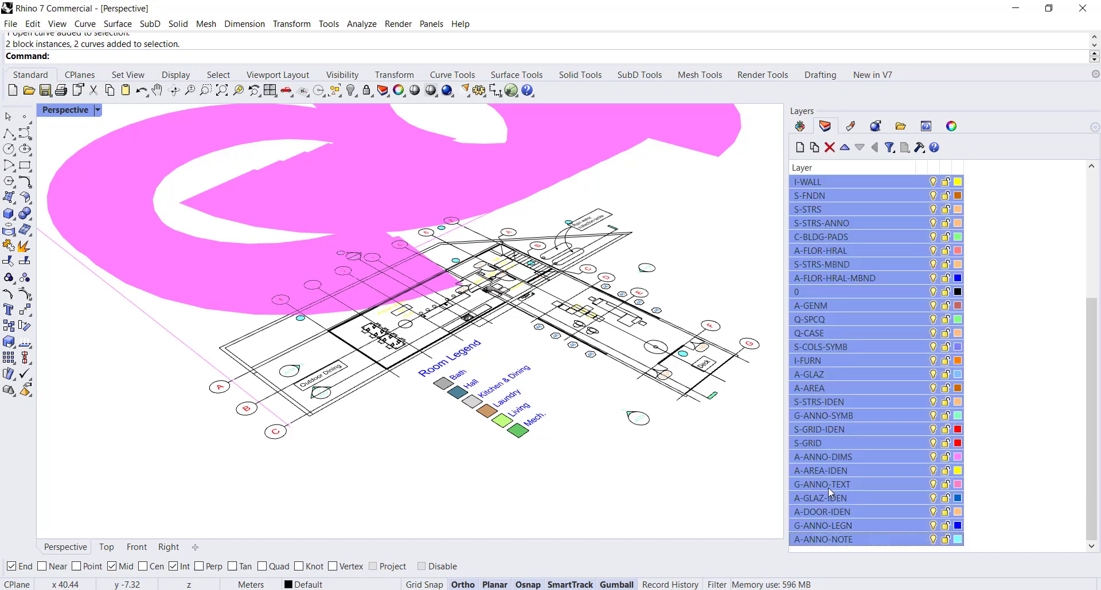
scroll(828, 362, up, 5)
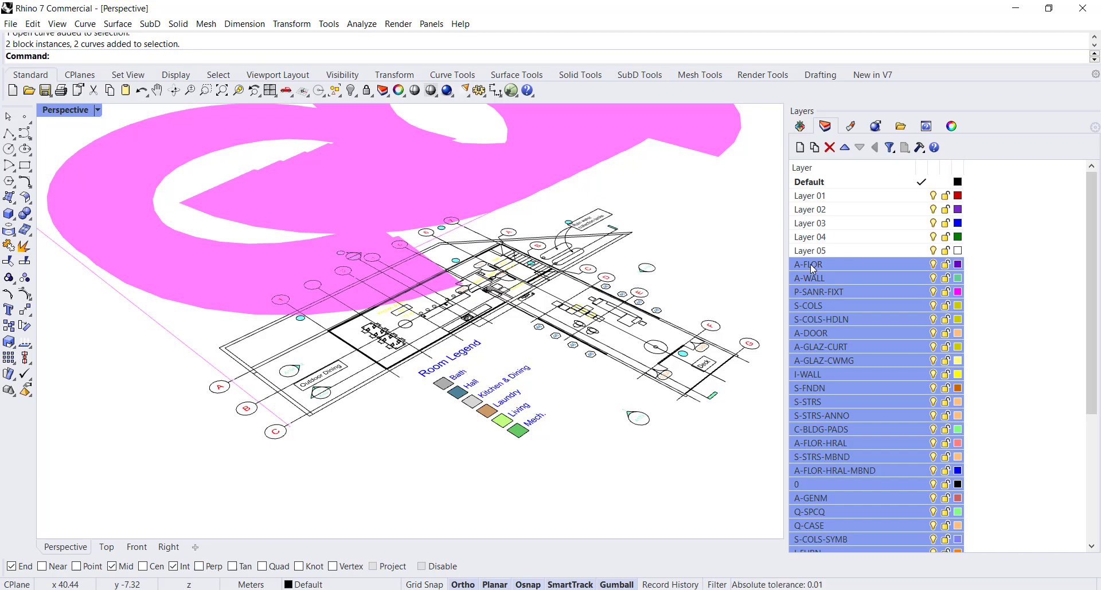
drag(815, 270, 826, 196)
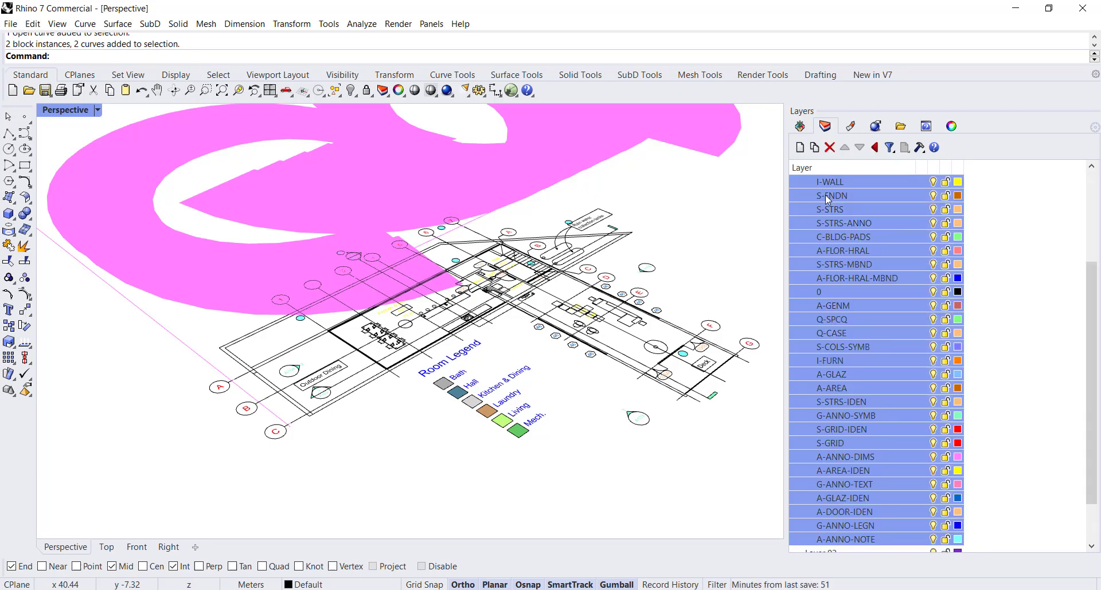
- Expand Layer 01 and rename it to CAD
click(796, 196)
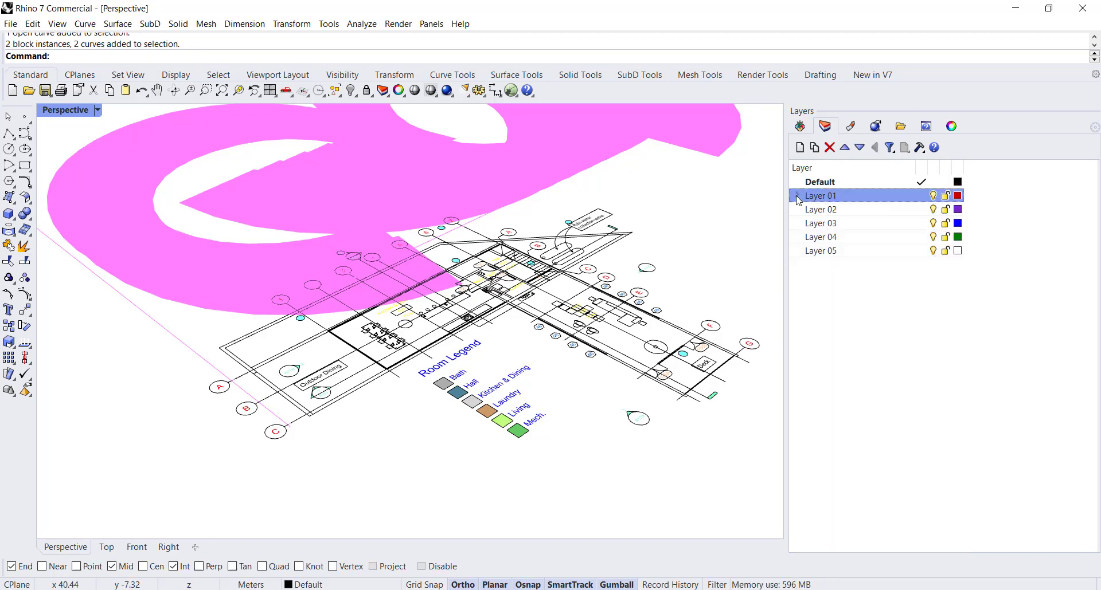
click(797, 196)
double_click(821, 196)
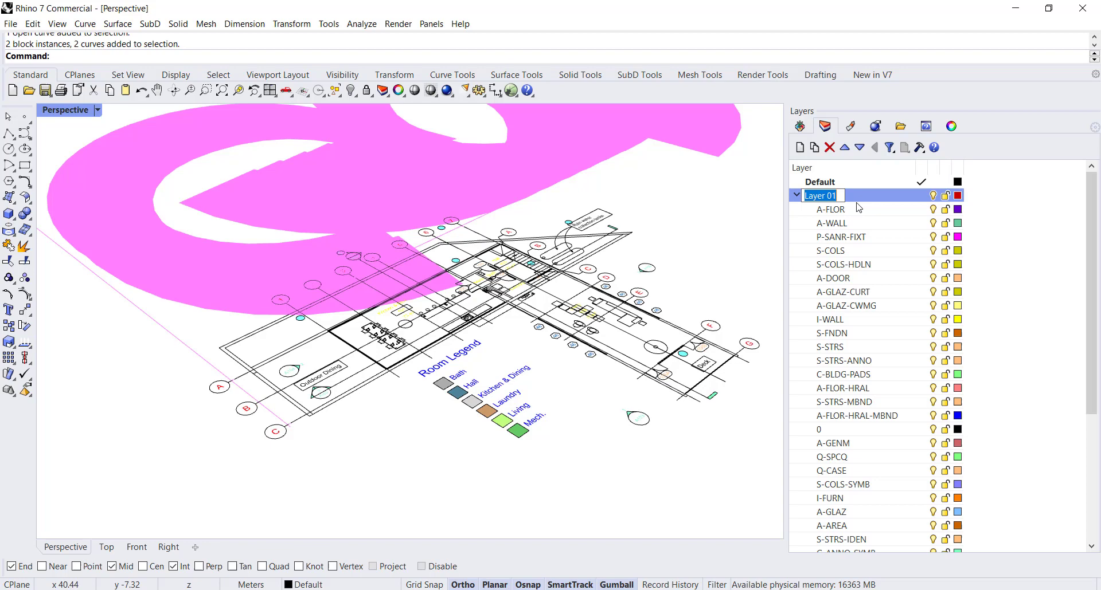
text(CAD)
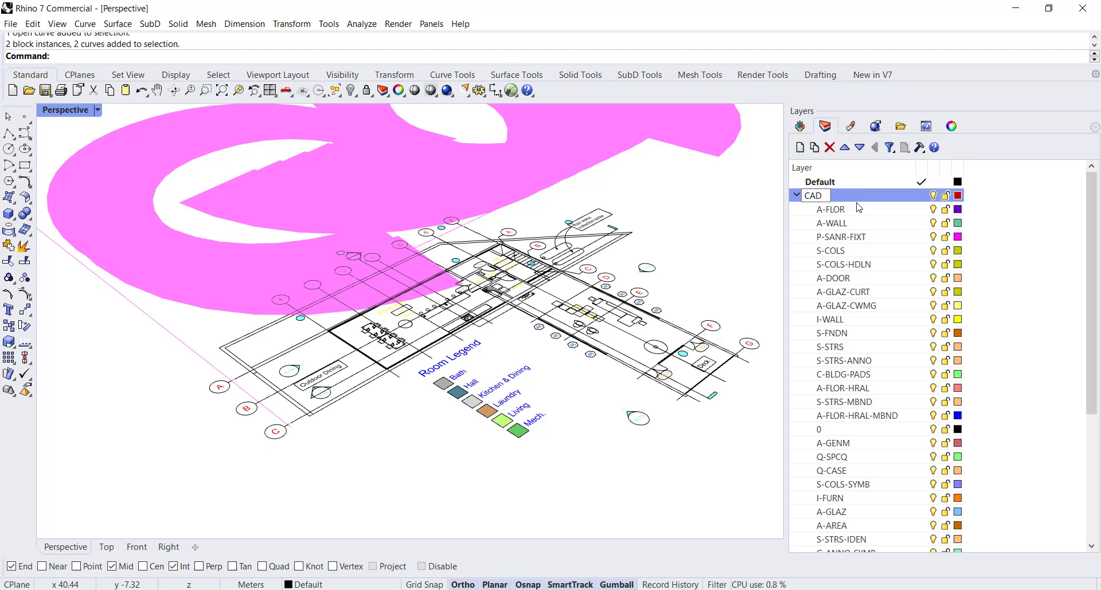
key(Return)
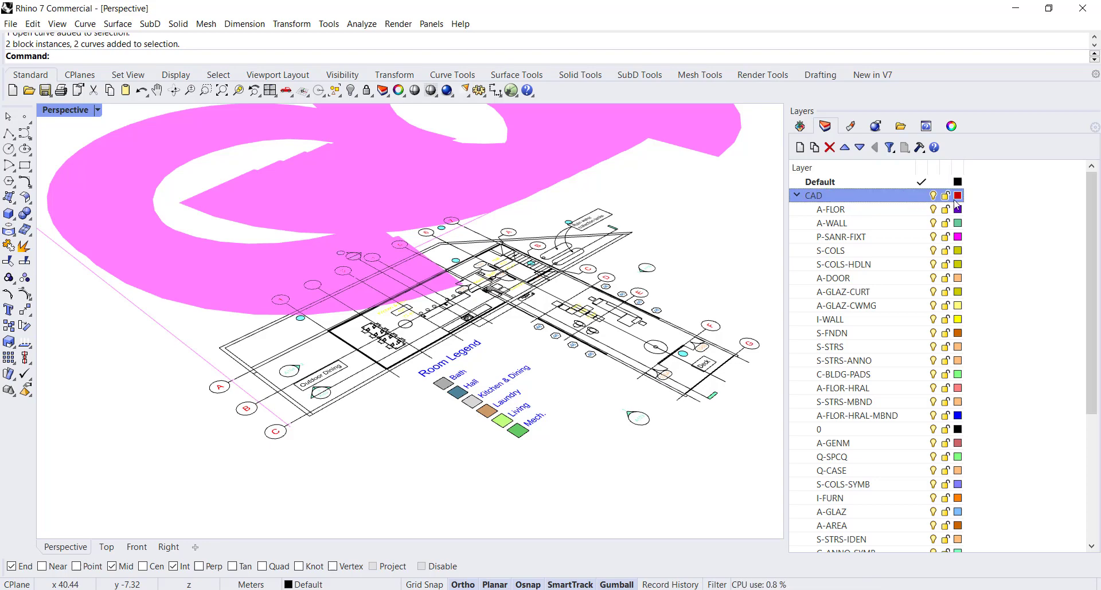
click(848, 201)
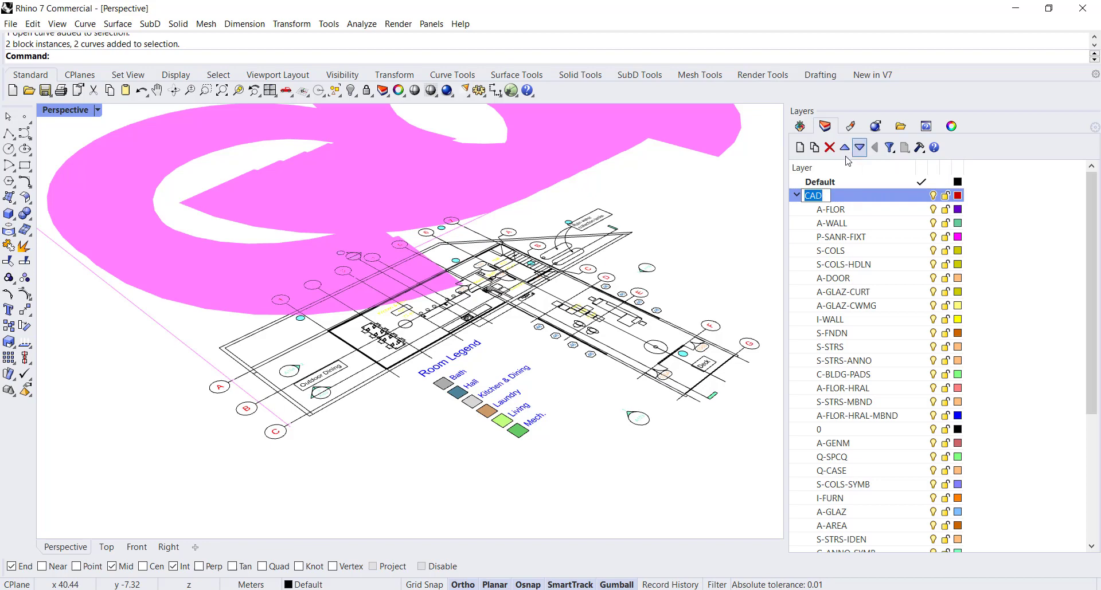
- Sort the layer list by name ascending and hide the A-ANNO-DIMS layer
click(851, 211)
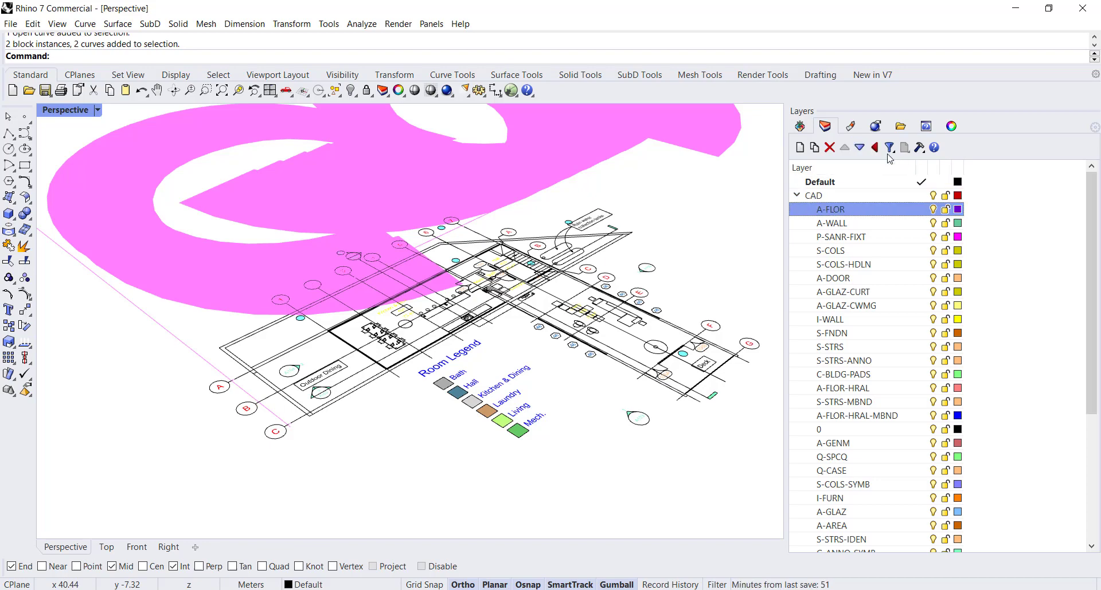
click(826, 168)
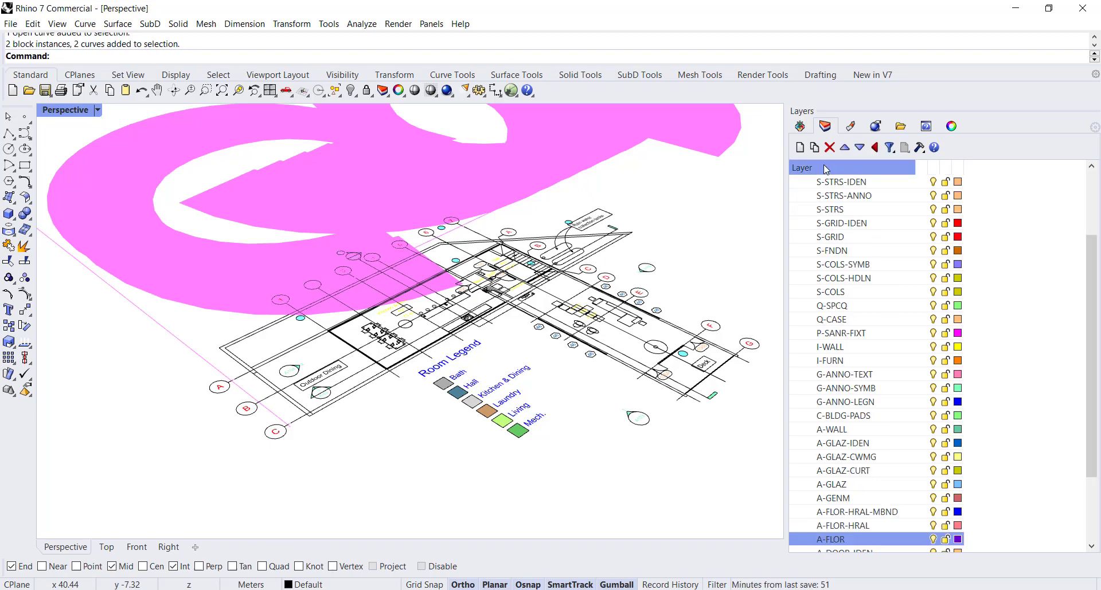
click(825, 168)
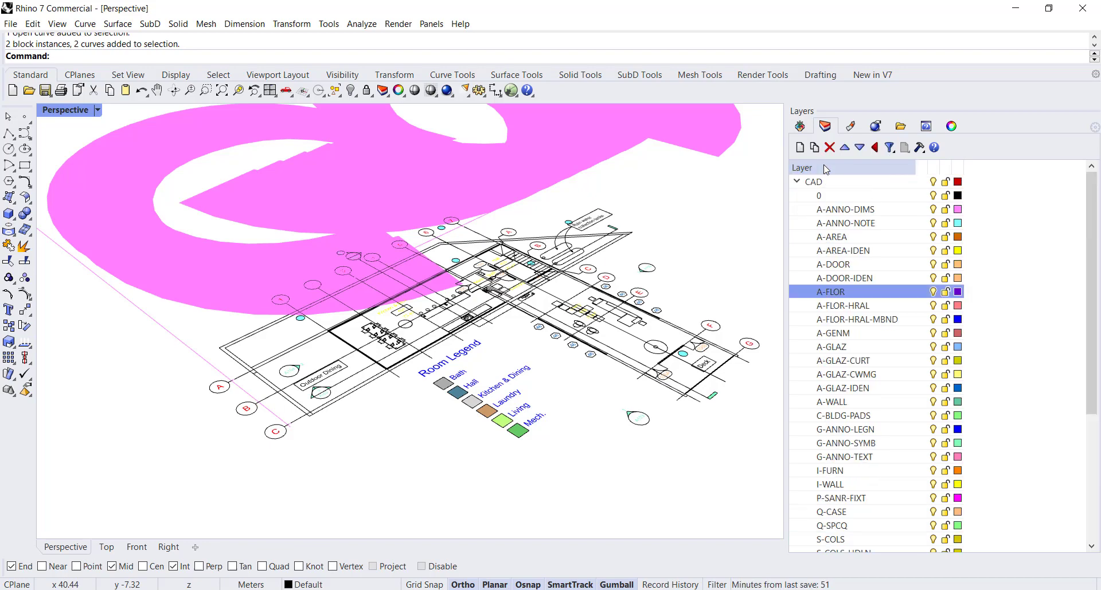
click(834, 196)
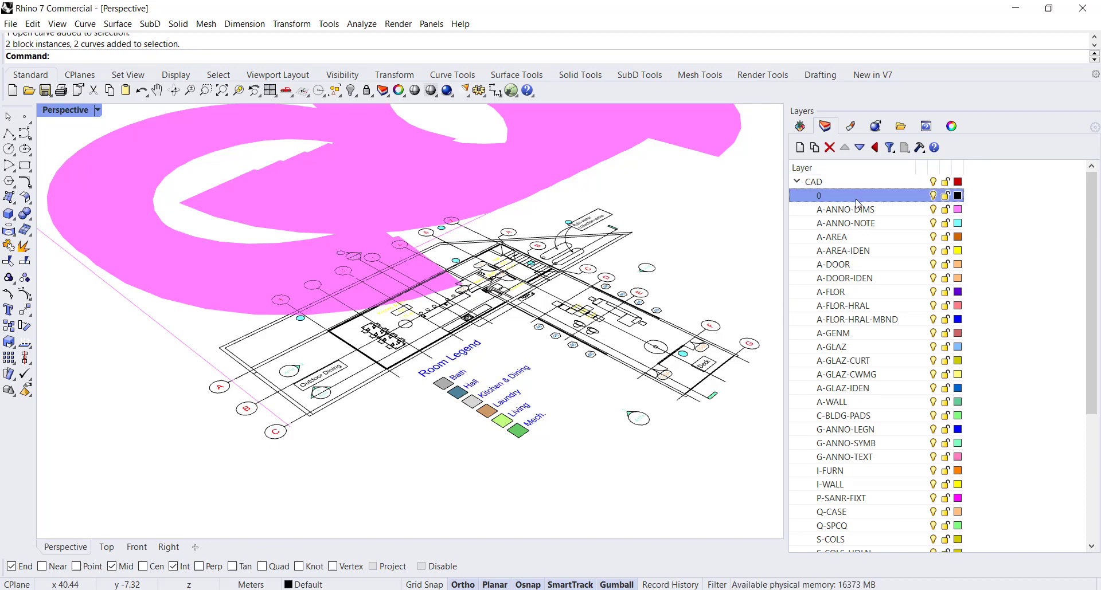
click(857, 210)
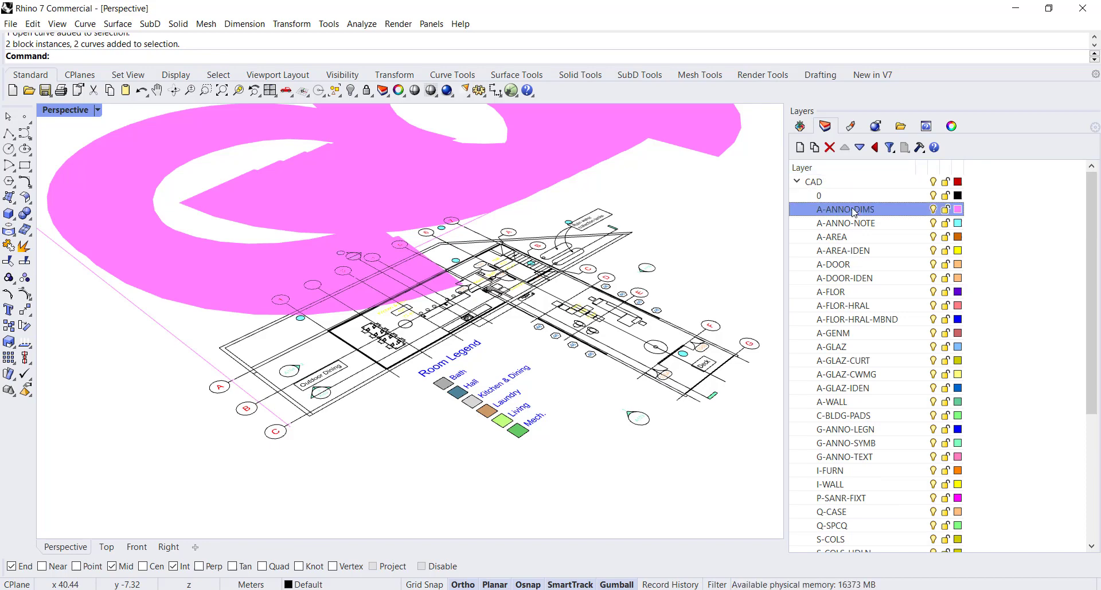
click(932, 209)
click(934, 224)
- Hide the S-GRID-IDEN grid-label and S-GRID grid-line layers
scroll(902, 352, down, 3)
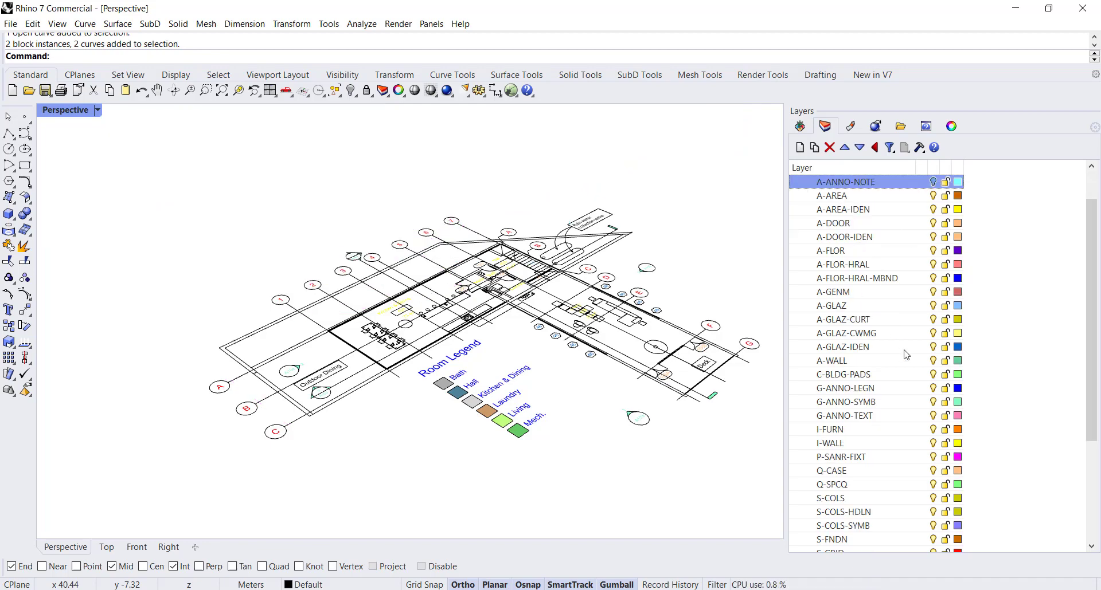
scroll(886, 425, down, 2)
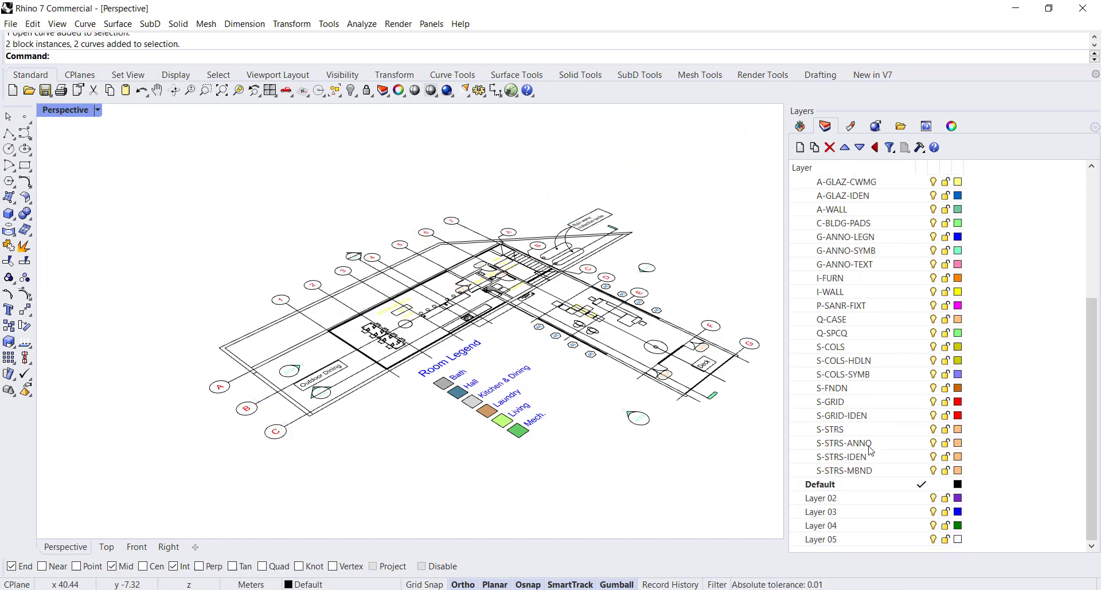
click(848, 364)
shift+click(859, 377)
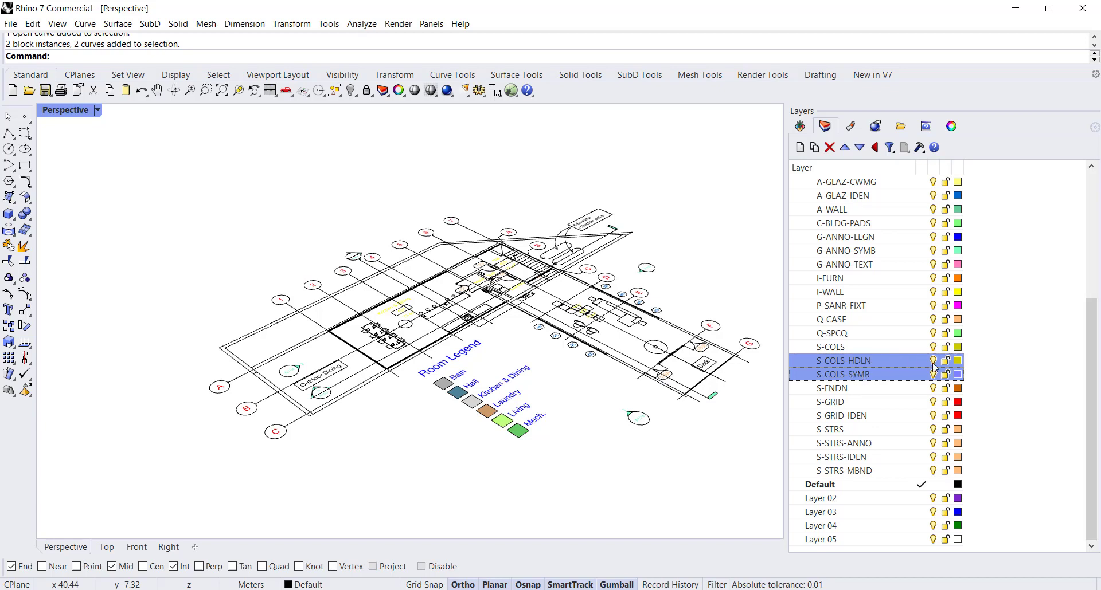
click(904, 418)
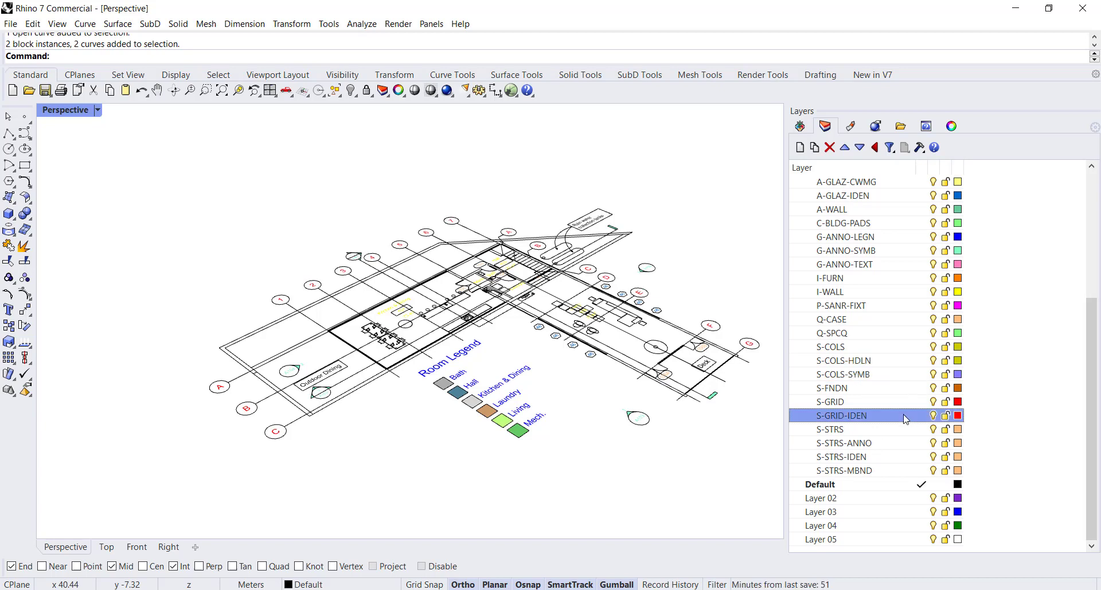
click(933, 415)
click(933, 401)
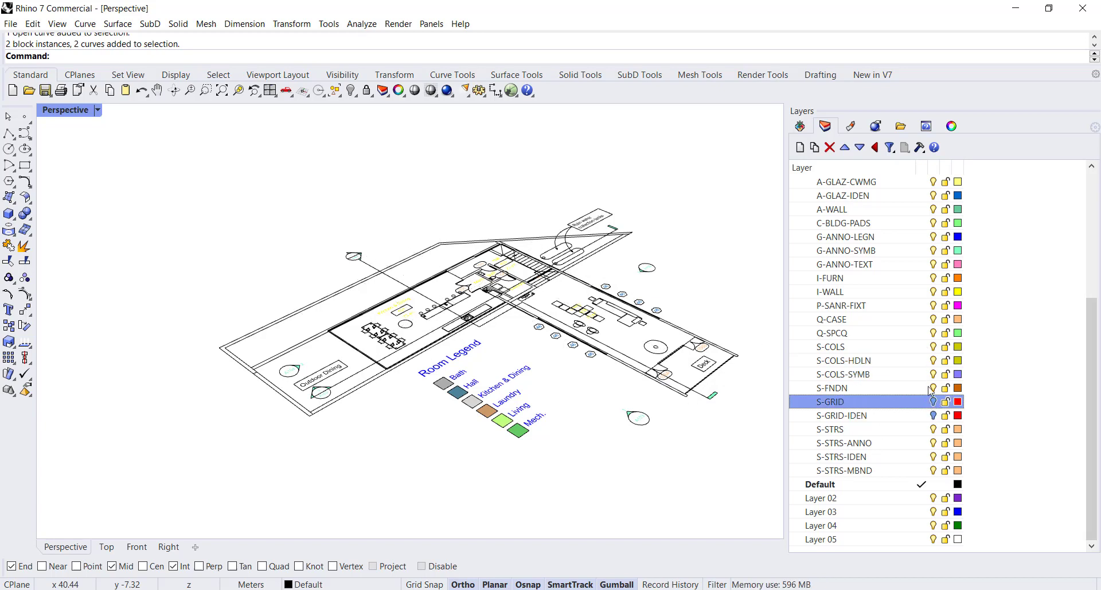
click(934, 446)
- Hide the G-ANNO-LEGN, G-ANNO-SYMB and G-ANNO-TEXT annotation layers
scroll(896, 252, up, 4)
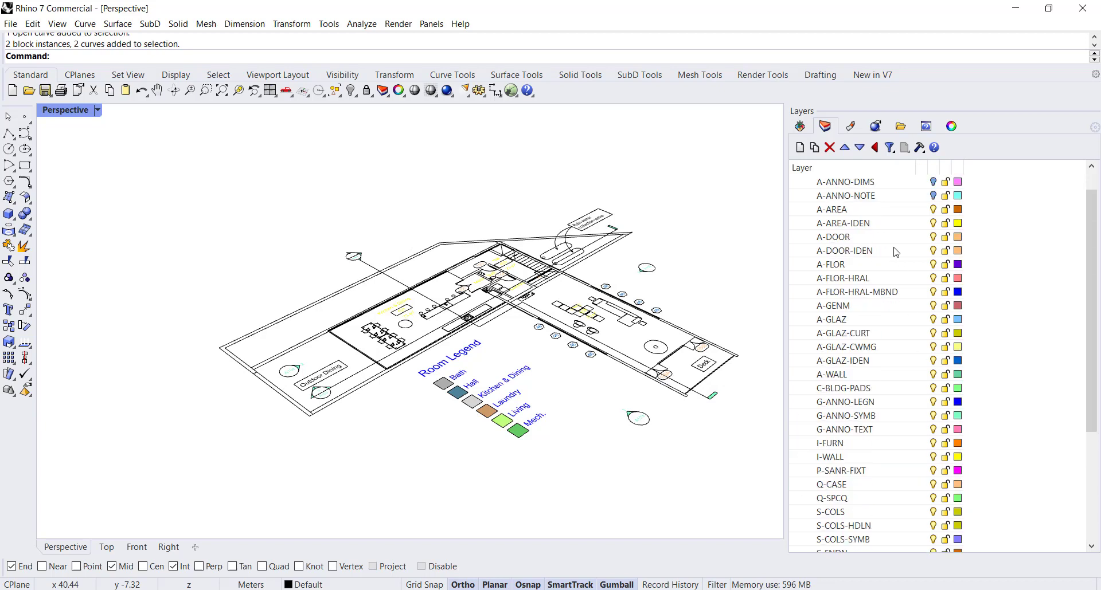
click(893, 403)
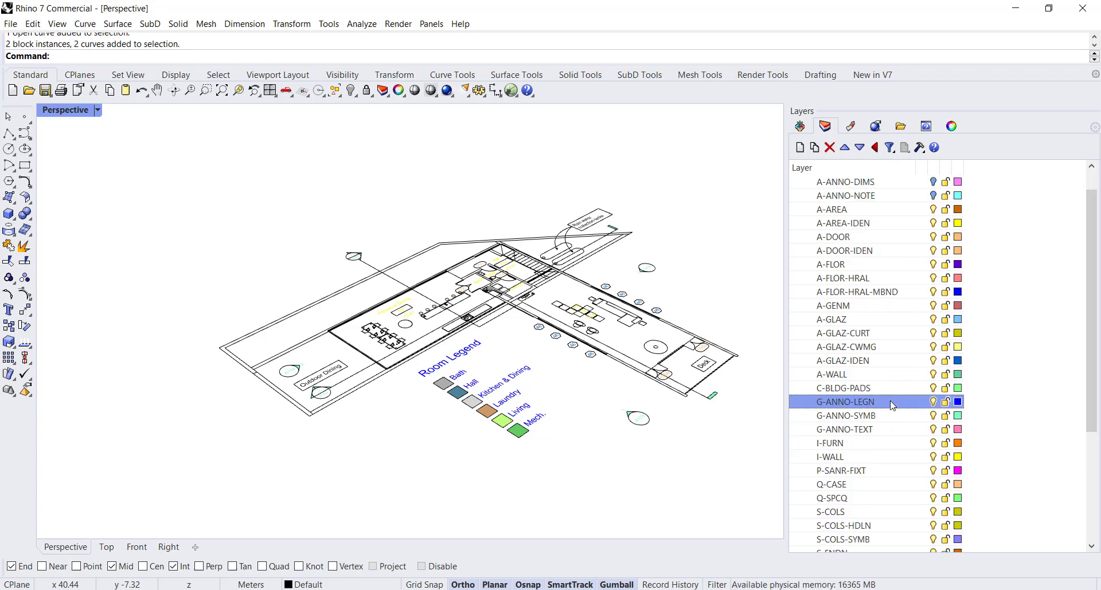
shift+click(898, 431)
click(933, 403)
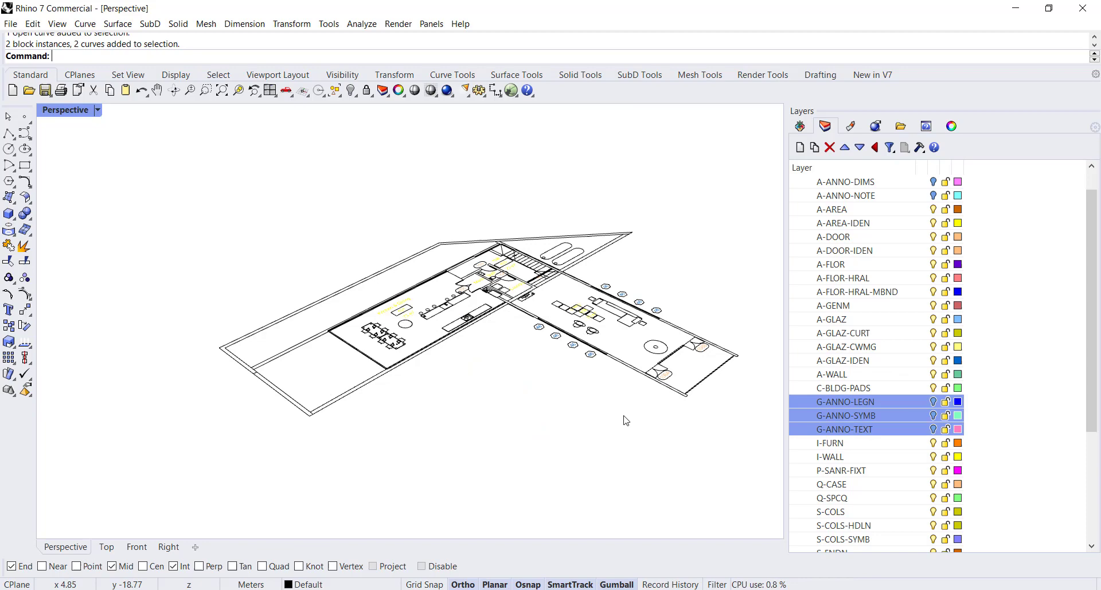
- Hide the A-GLAZ-IDEN window-tag and A-DOOR-IDEN door-tag layers
right_drag(627, 367, 762, 381)
click(871, 388)
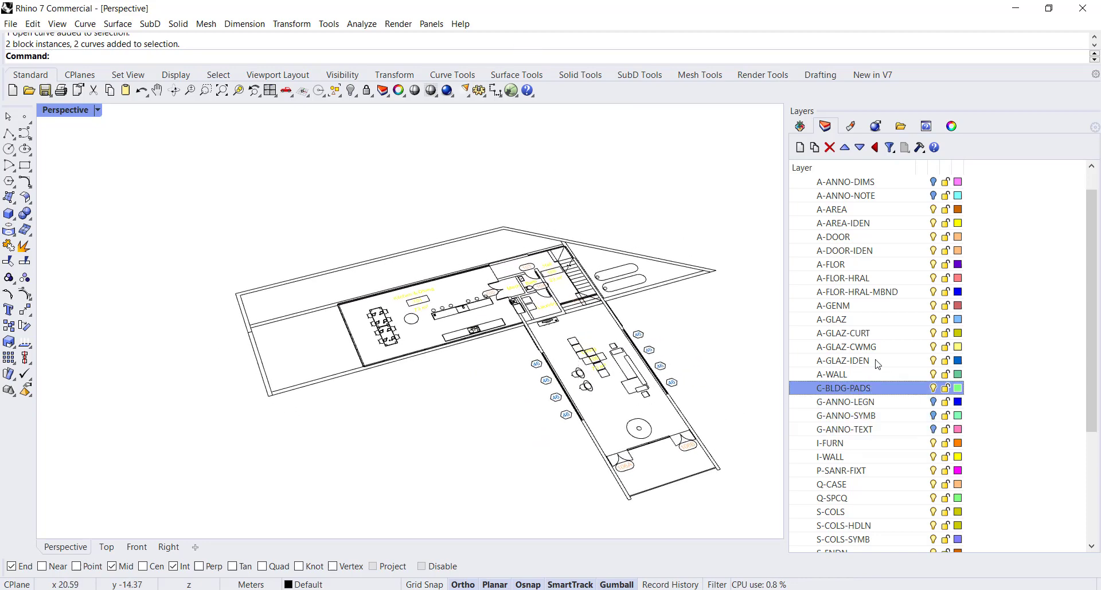
click(888, 334)
scroll(903, 353, up, 1)
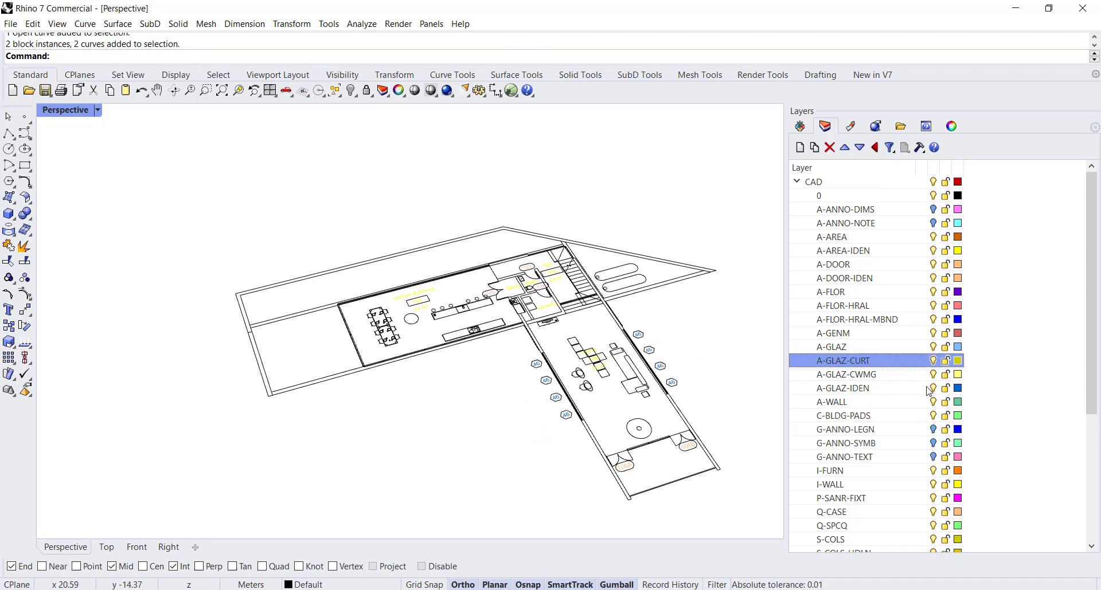
click(933, 388)
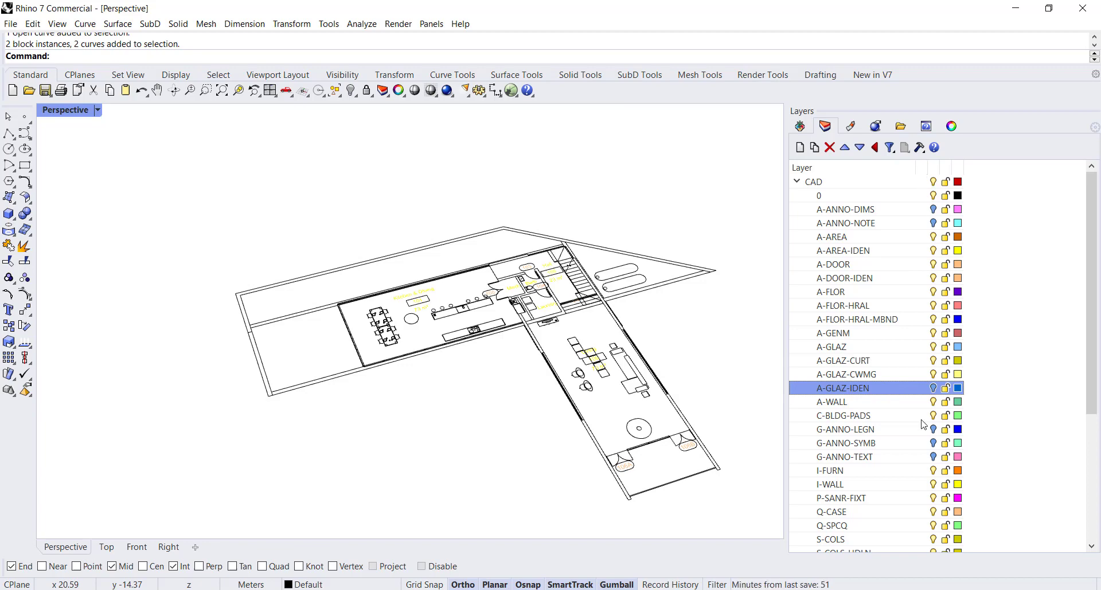
scroll(896, 437, down, 4)
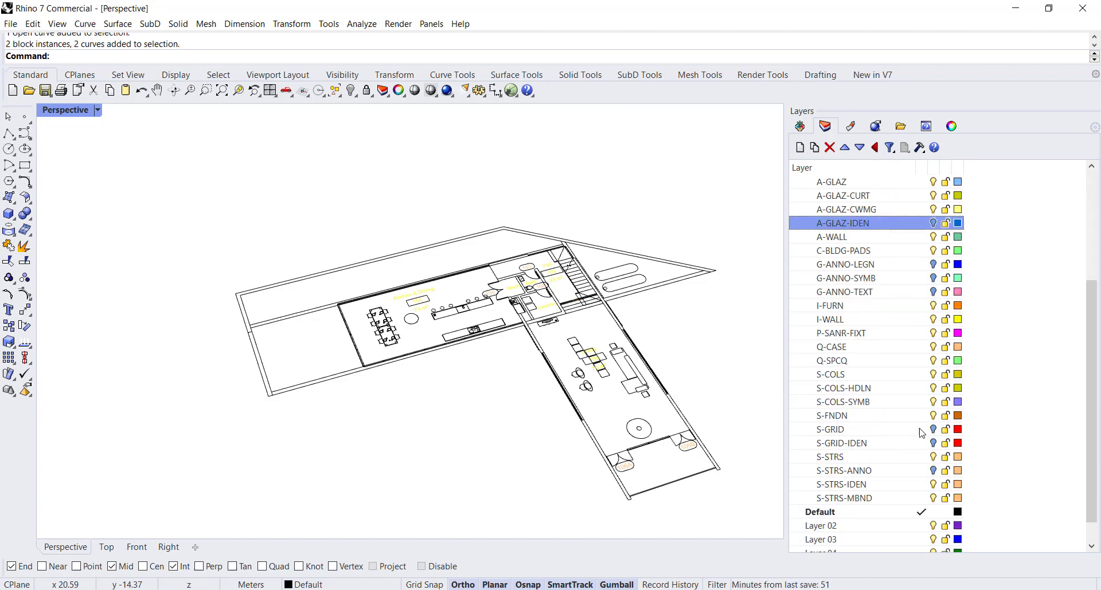
scroll(912, 269, up, 2)
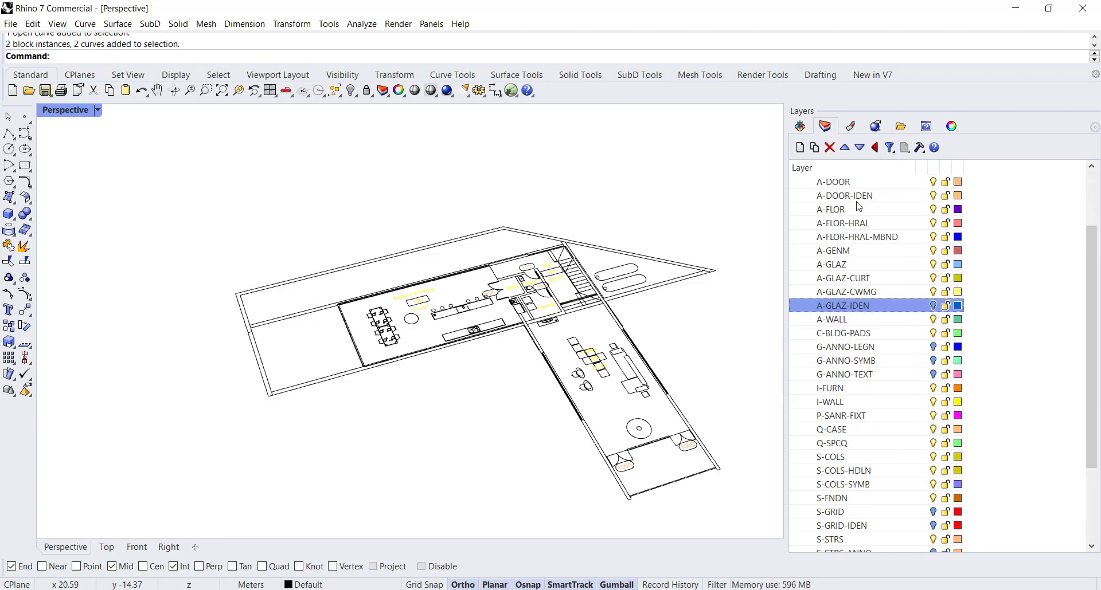
click(933, 197)
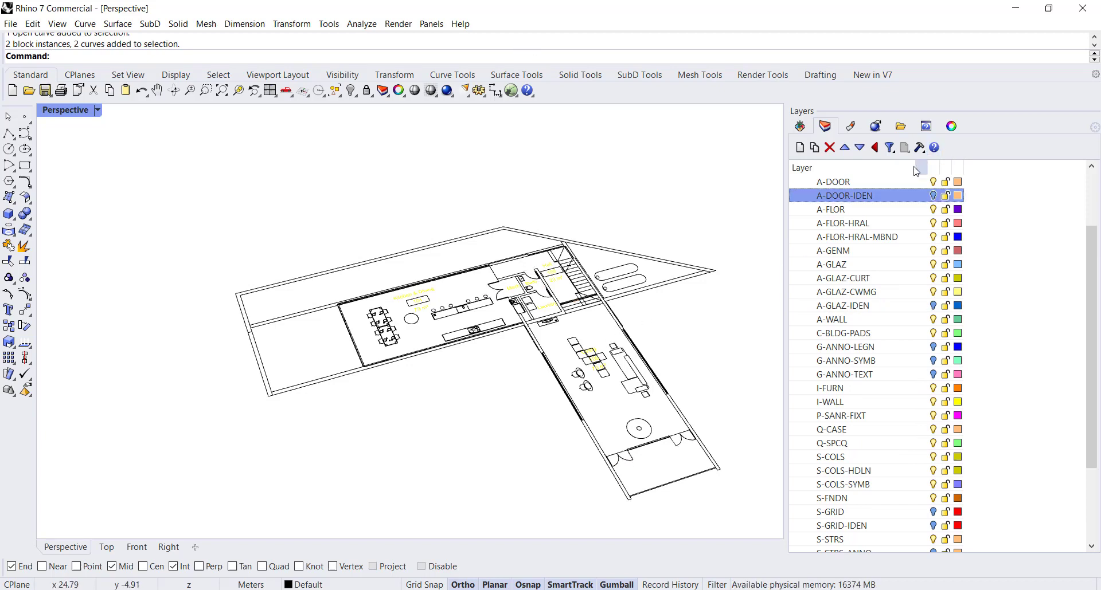
- Collapse and lock the CAD layer, confirming the floor plan can no longer be selected
scroll(833, 235, up, 2)
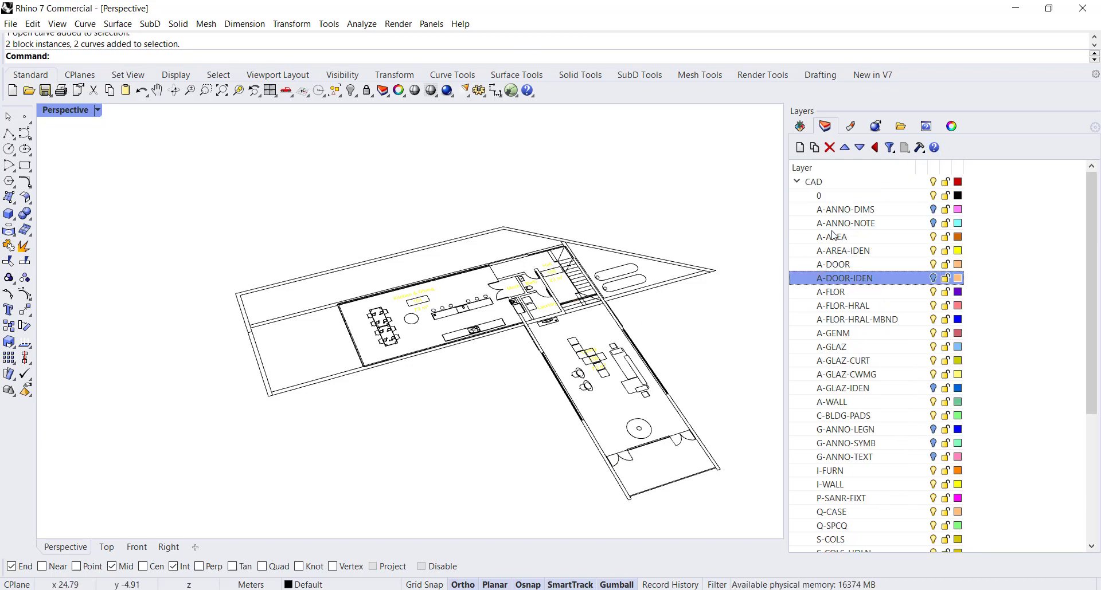
click(796, 181)
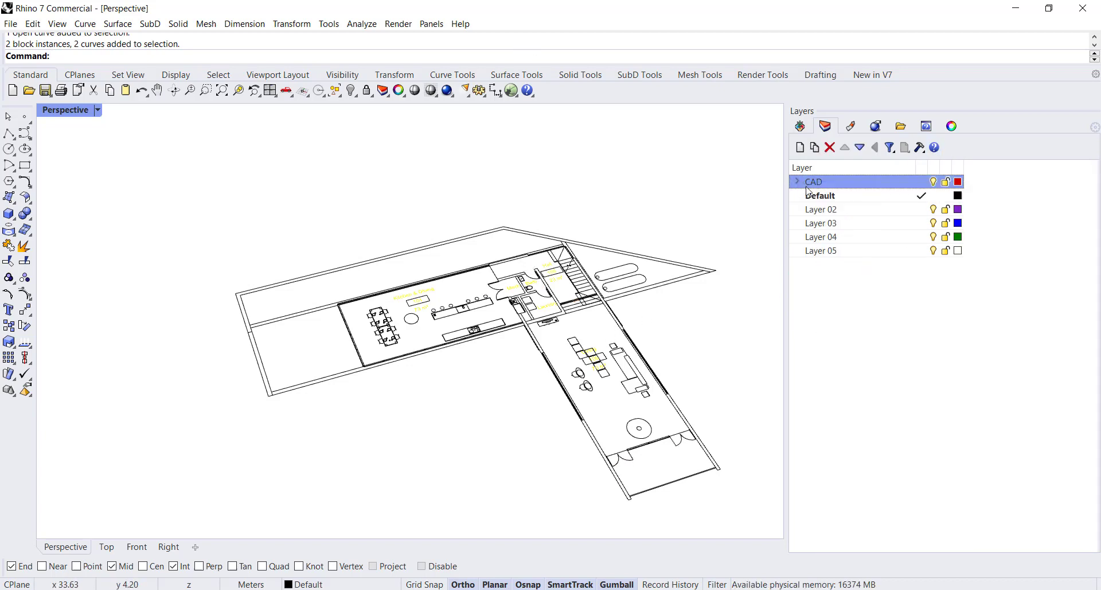
click(946, 182)
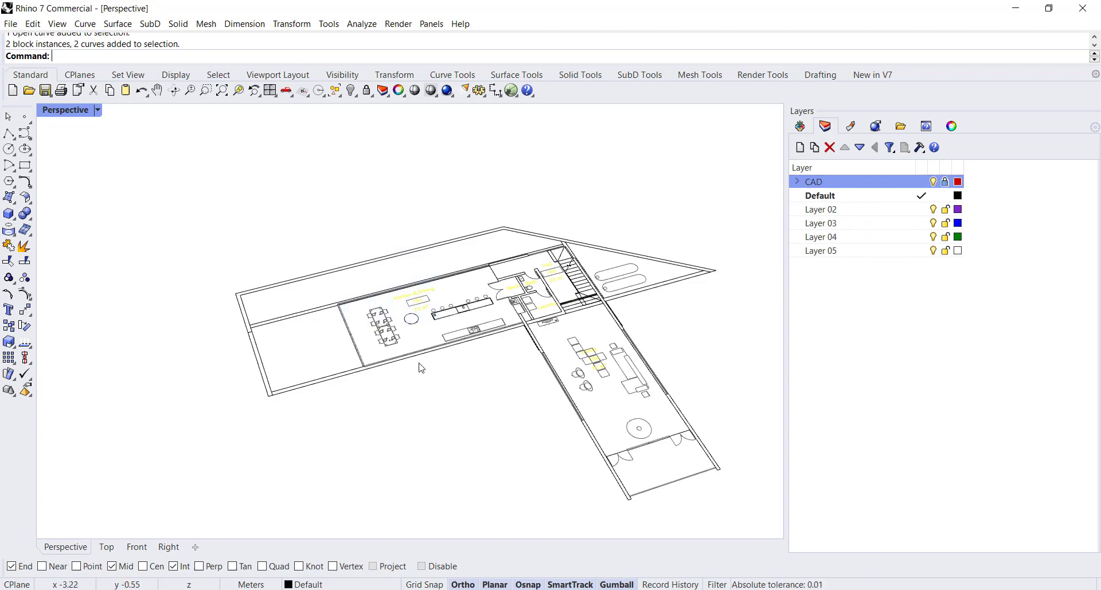
drag(435, 246, 401, 321)
right_drag(369, 381, 346, 270)
scroll(347, 269, up, 4)
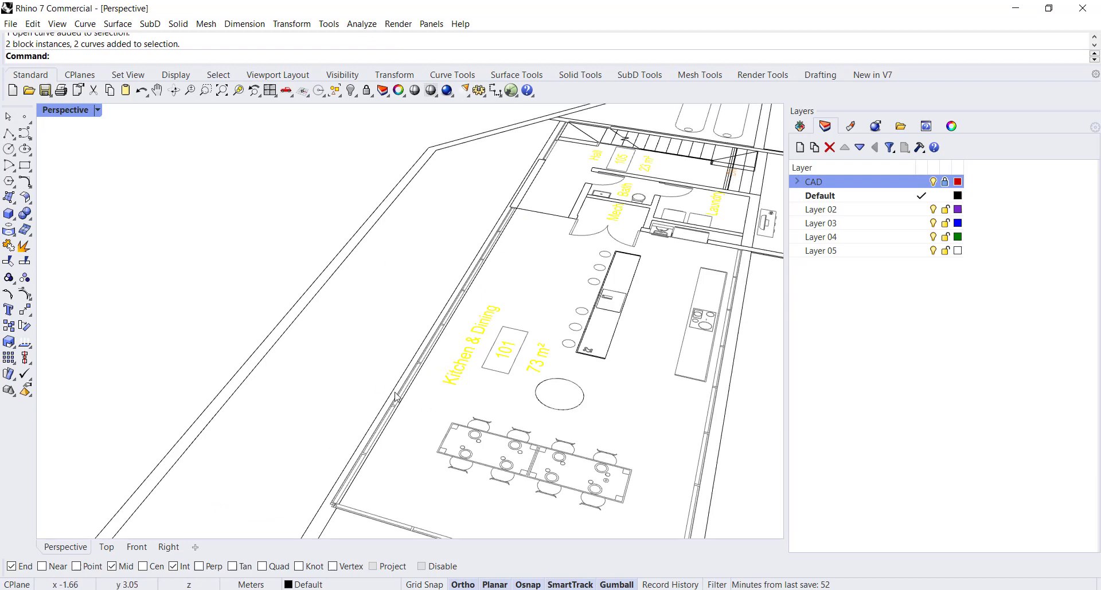
scroll(628, 384, down, 1)
right_drag(628, 384, 562, 418)
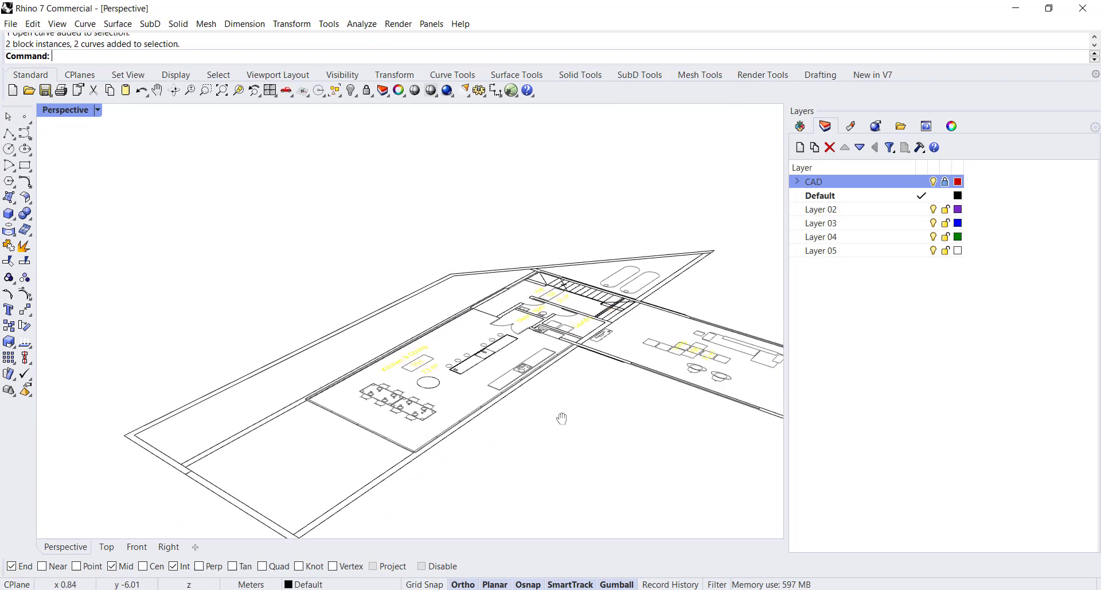
- Open the Pollination panel and look at its room-adding options
click(800, 126)
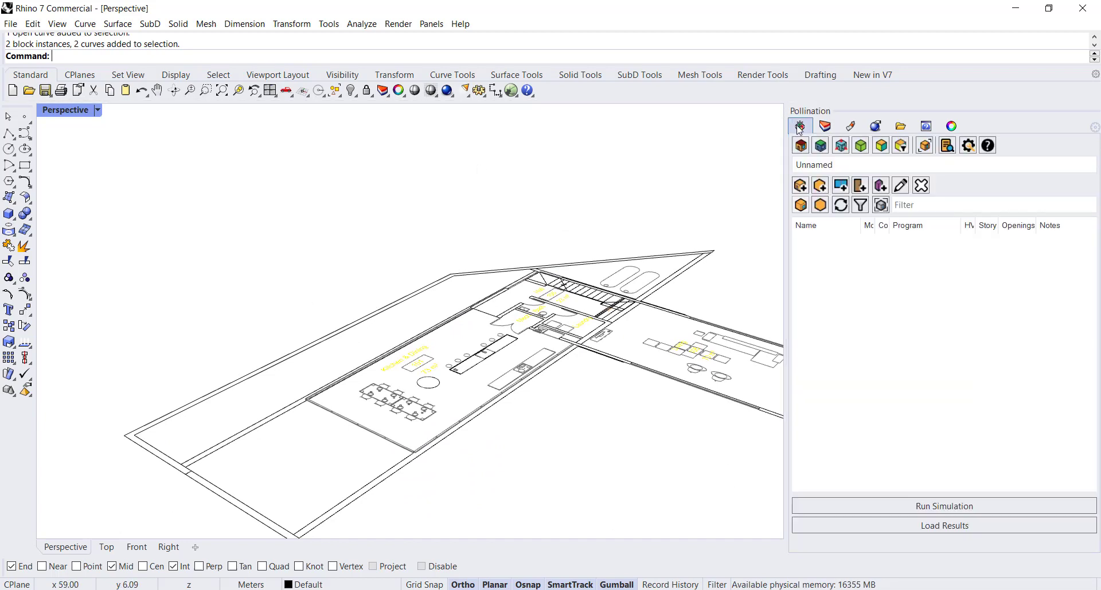
click(801, 187)
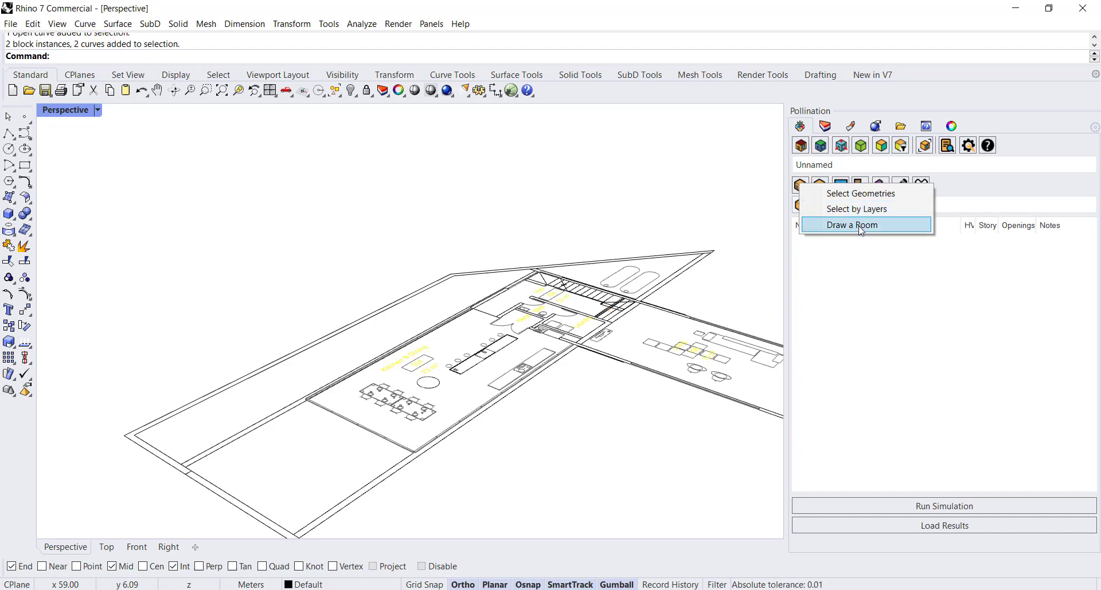
click(551, 64)
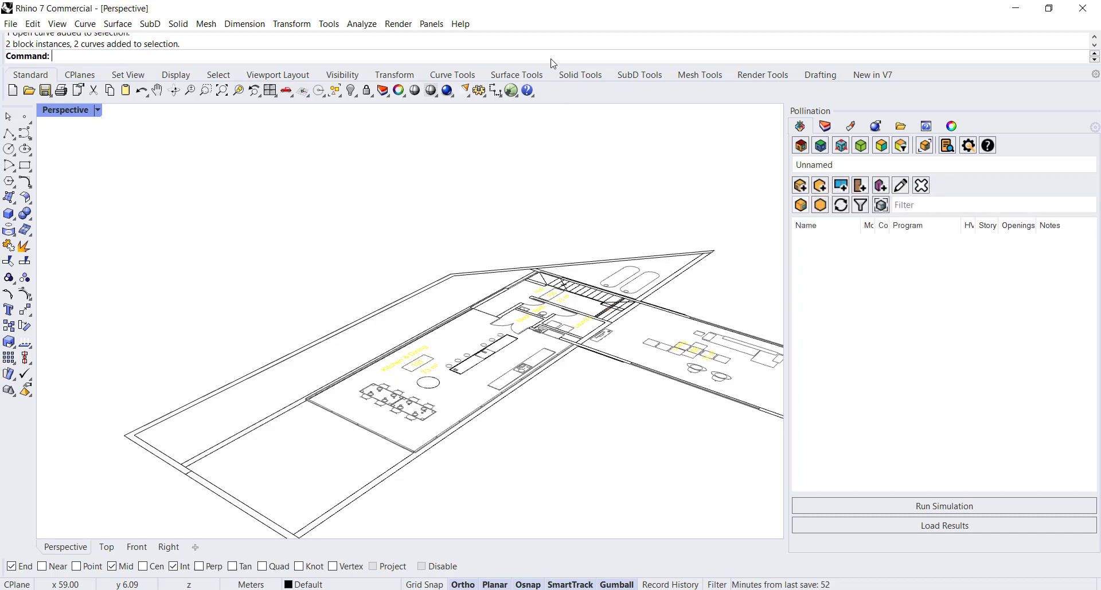
- Run PO_DrawRoom and set the room outline type to Rectangle
text(PO)
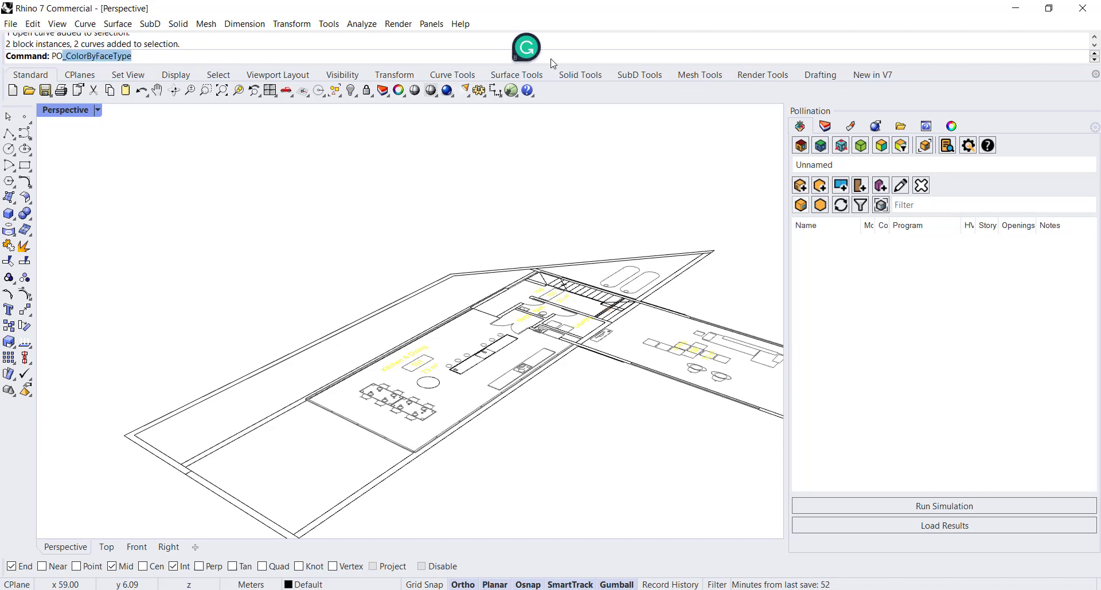
text(_DrawRoom)
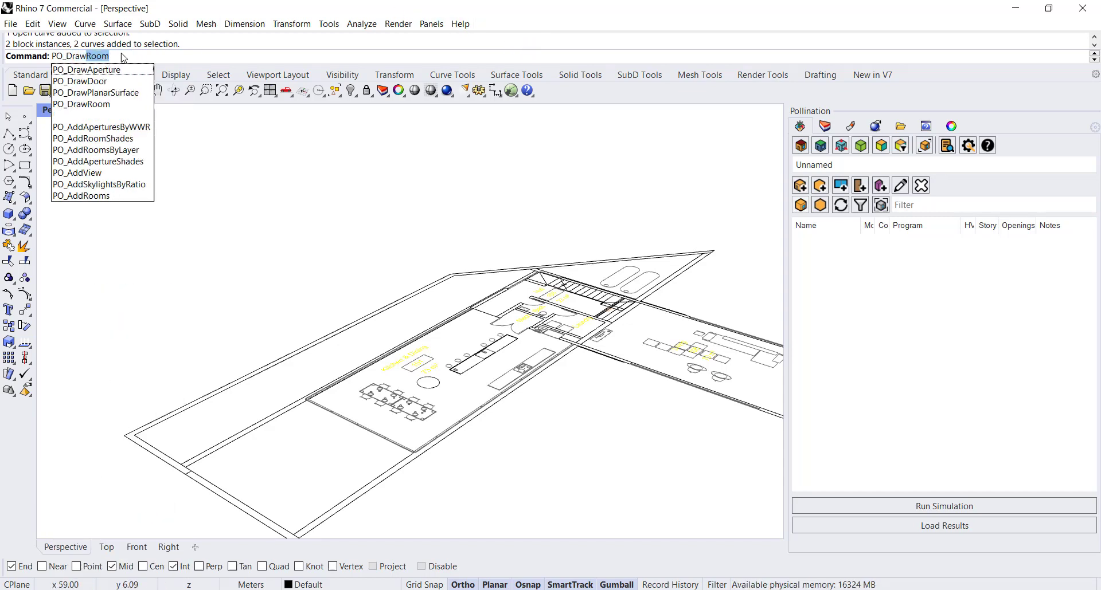
key(Return)
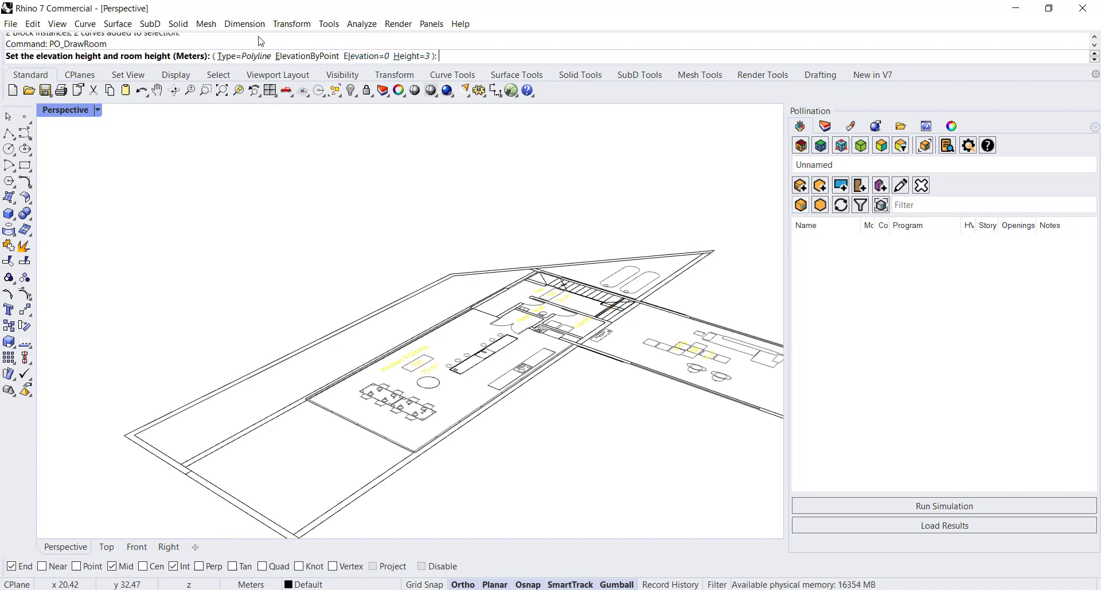
click(247, 56)
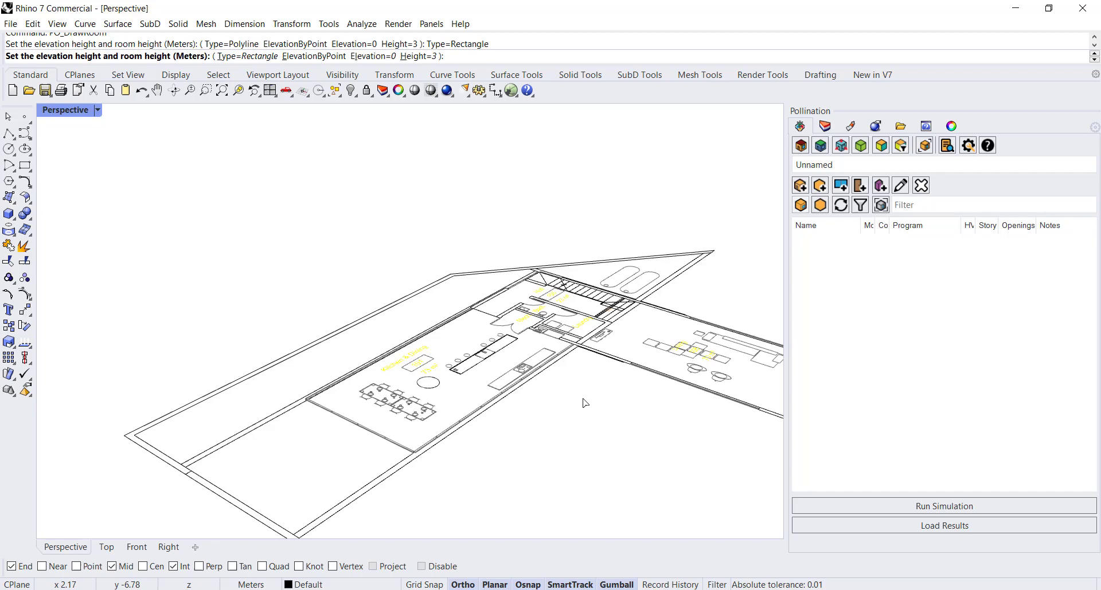
- Accept elevation 0 and height 3, then place both corners of the rectangular room
scroll(578, 365, up, 6)
scroll(566, 372, up, 1)
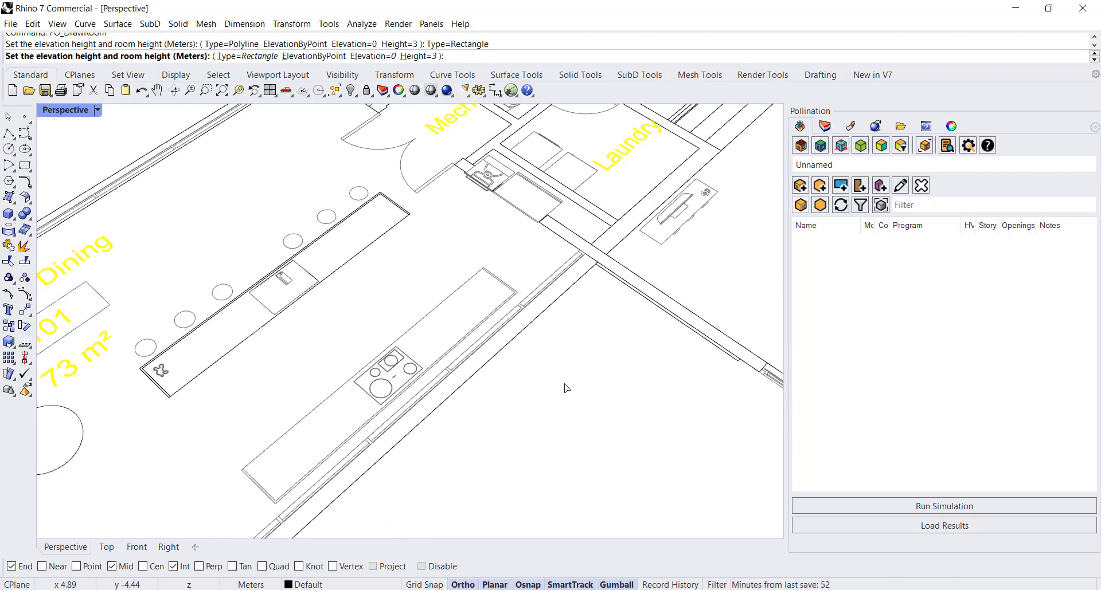
key(Return)
scroll(591, 245, up, 2)
scroll(591, 244, up, 2)
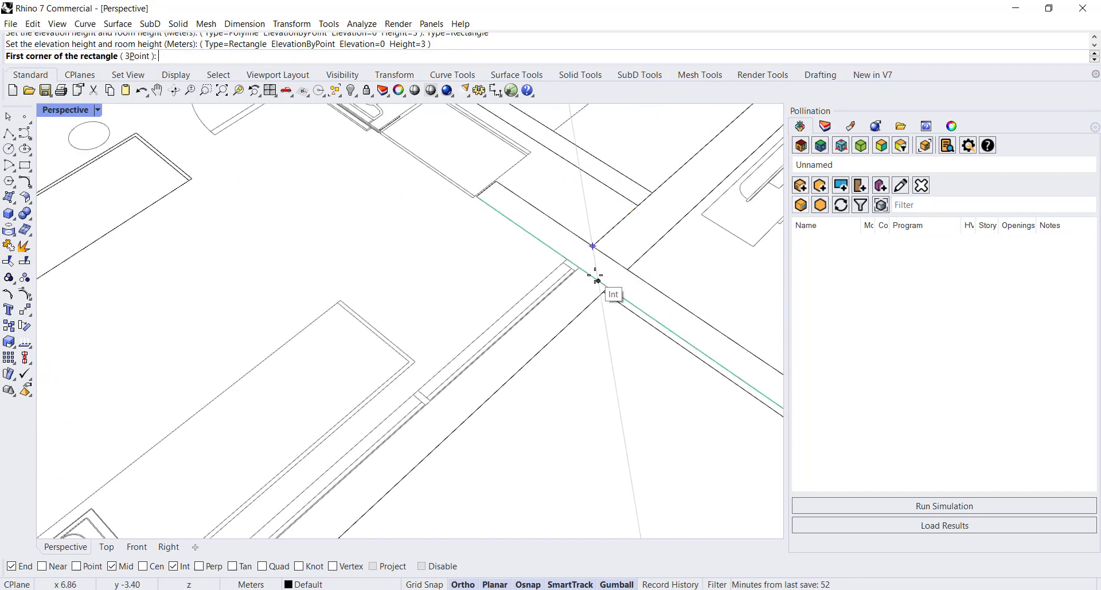
click(584, 265)
scroll(584, 267, down, 5)
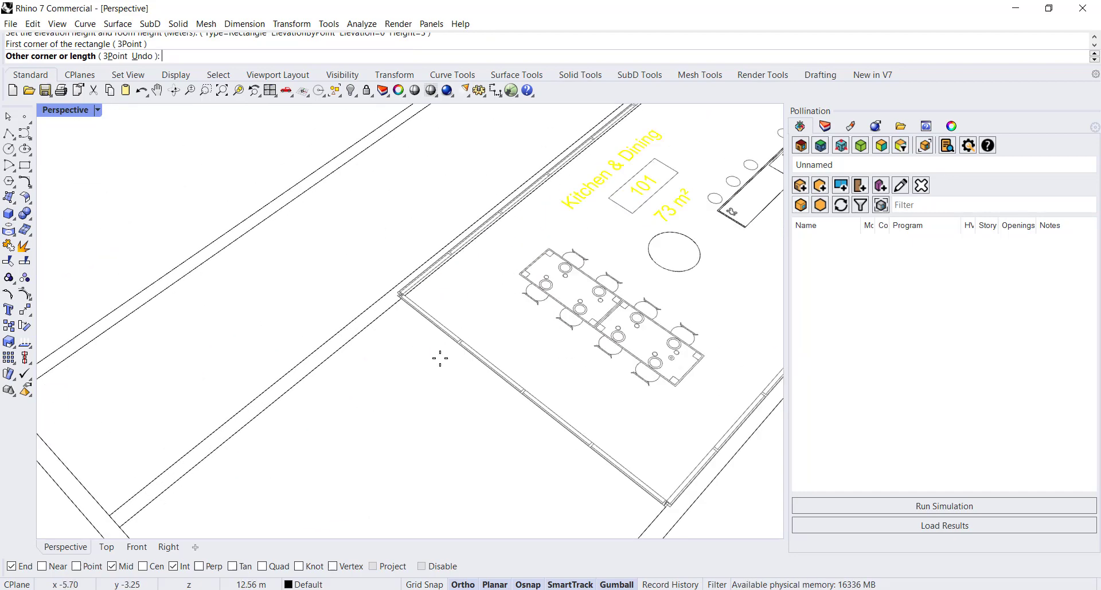
scroll(440, 359, up, 3)
scroll(296, 254, up, 2)
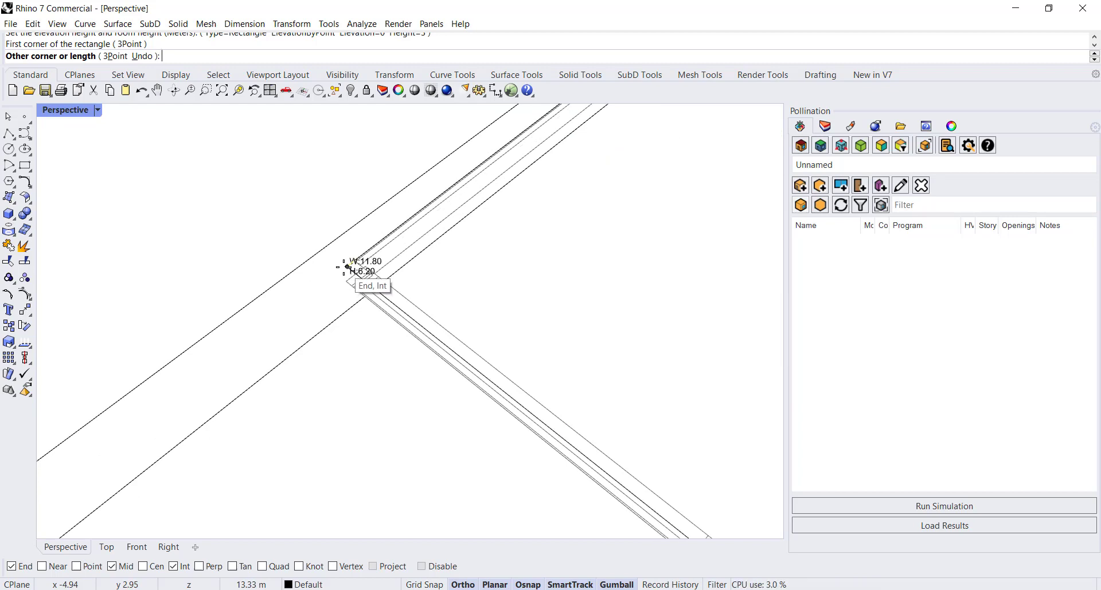
scroll(348, 268, up, 3)
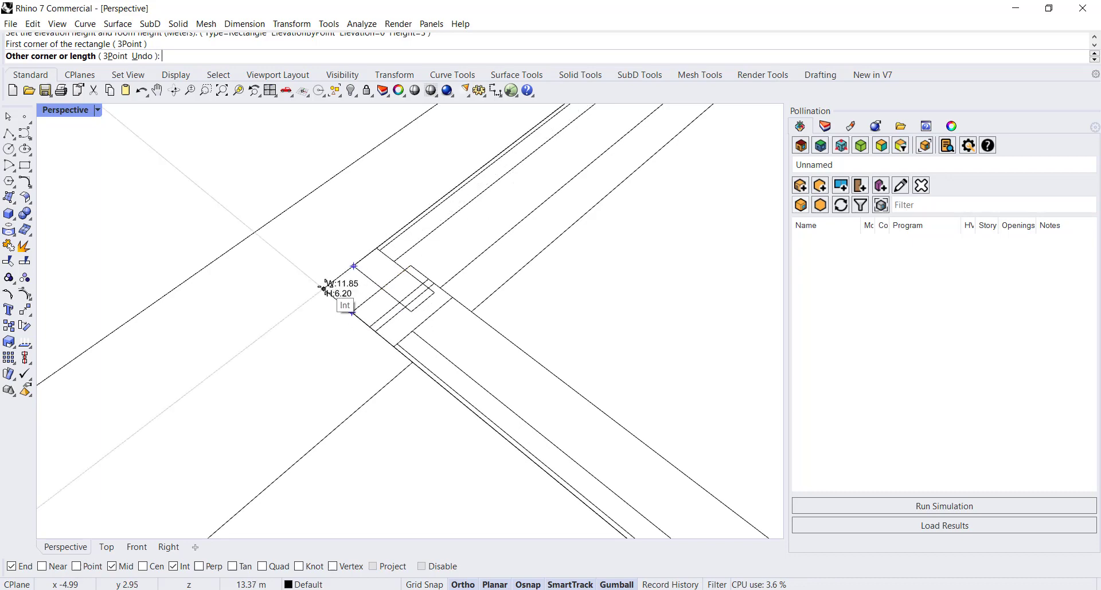
click(325, 289)
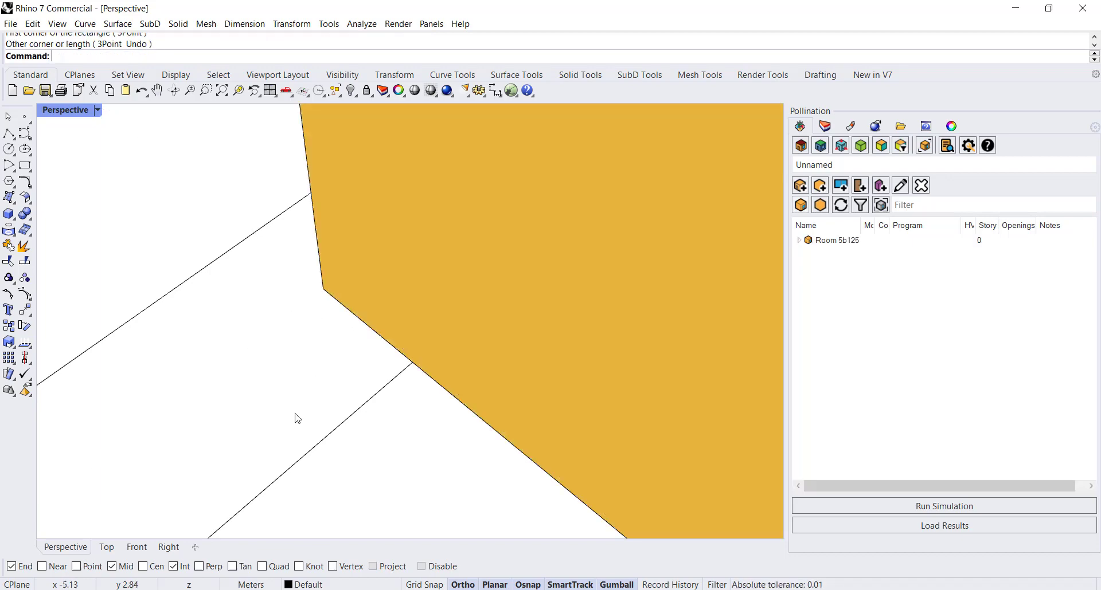
- Orbit and zoom the Perspective view to inspect the new room box from above
scroll(311, 359, down, 6)
right_drag(511, 438, 496, 374)
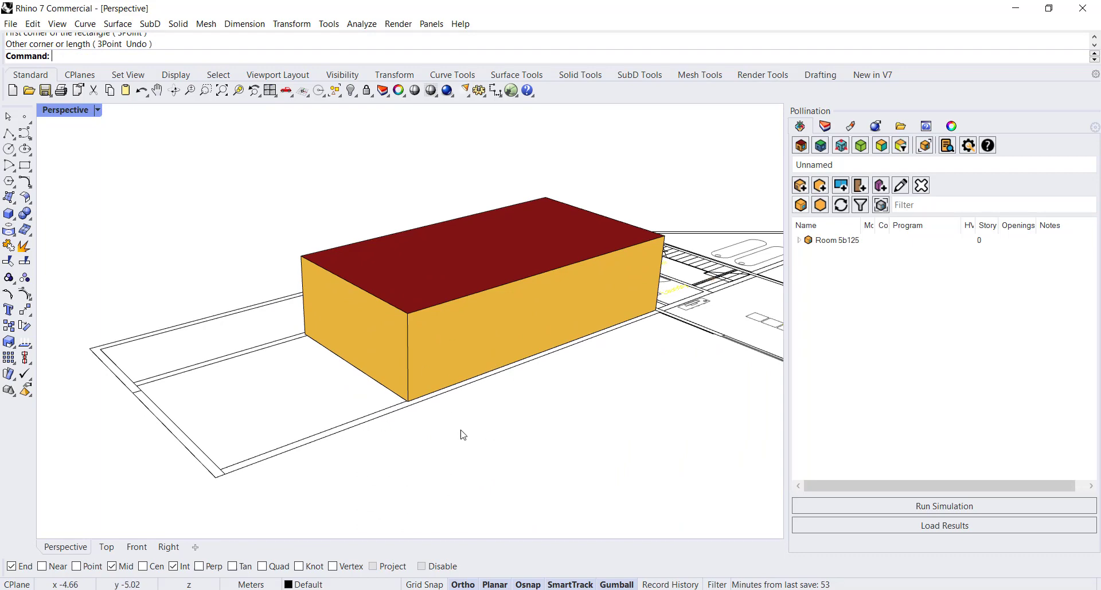
right_drag(636, 346, 447, 351)
right_drag(396, 236, 378, 369)
scroll(324, 519, up, 3)
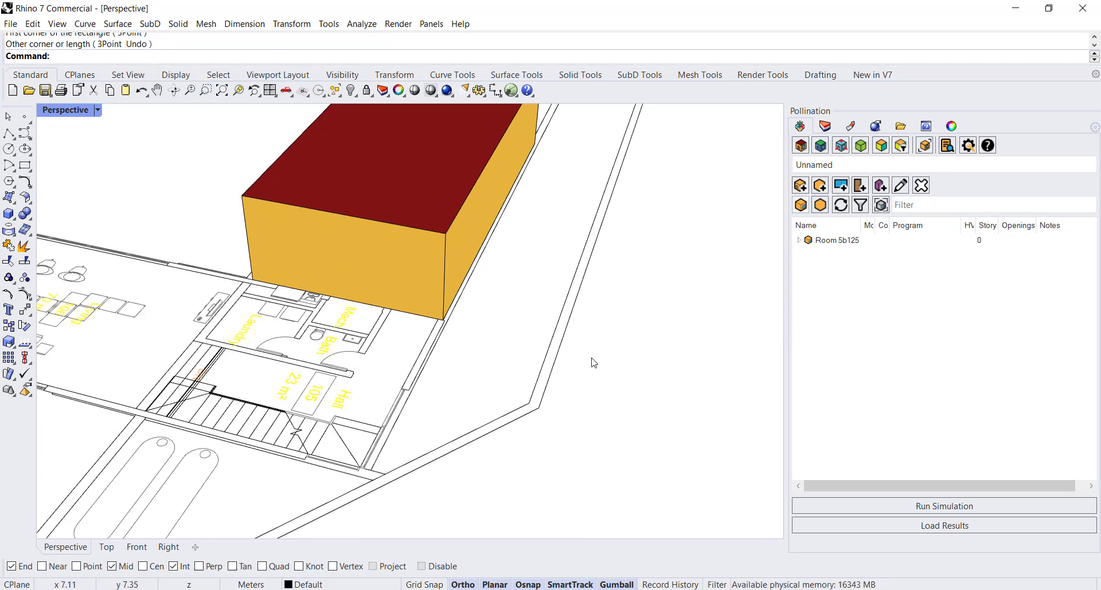
- Start Draw a Room with Polyline type, elevation 0 and height 3
click(801, 190)
click(835, 226)
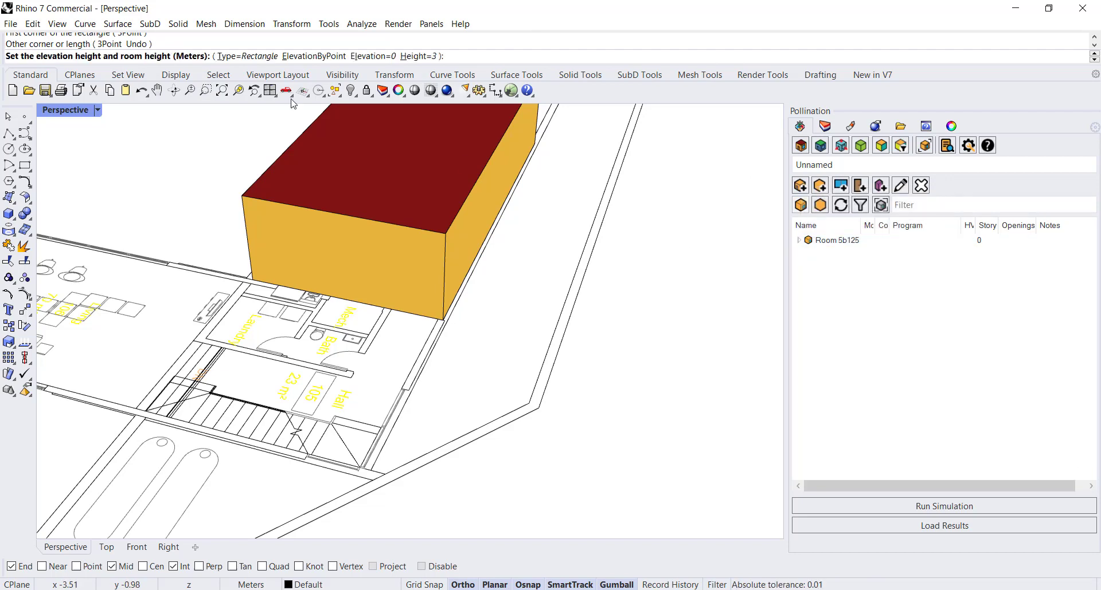
click(240, 58)
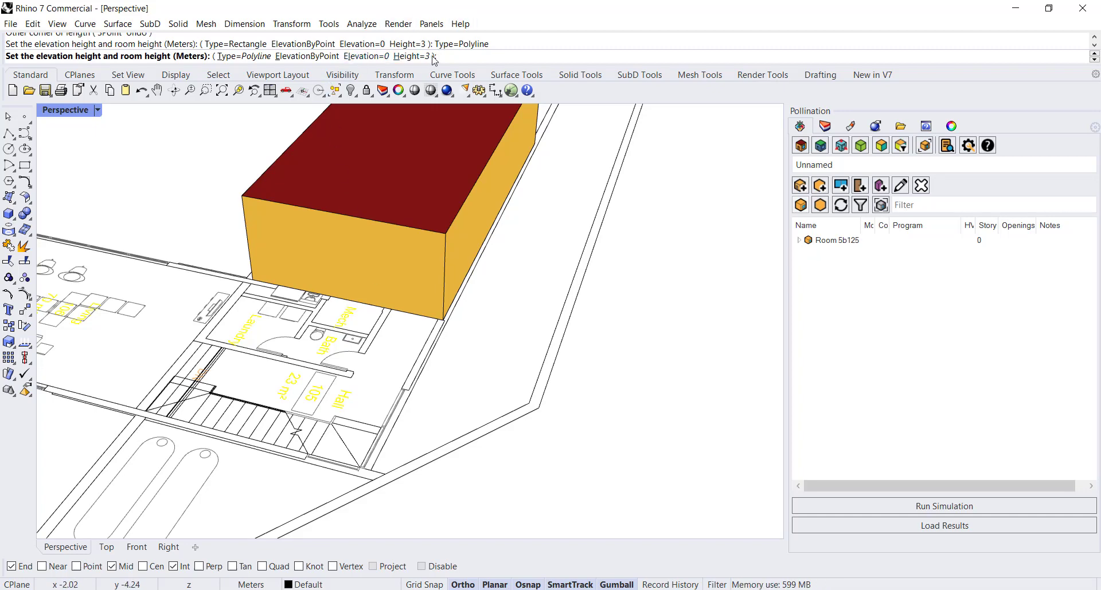
key(Return)
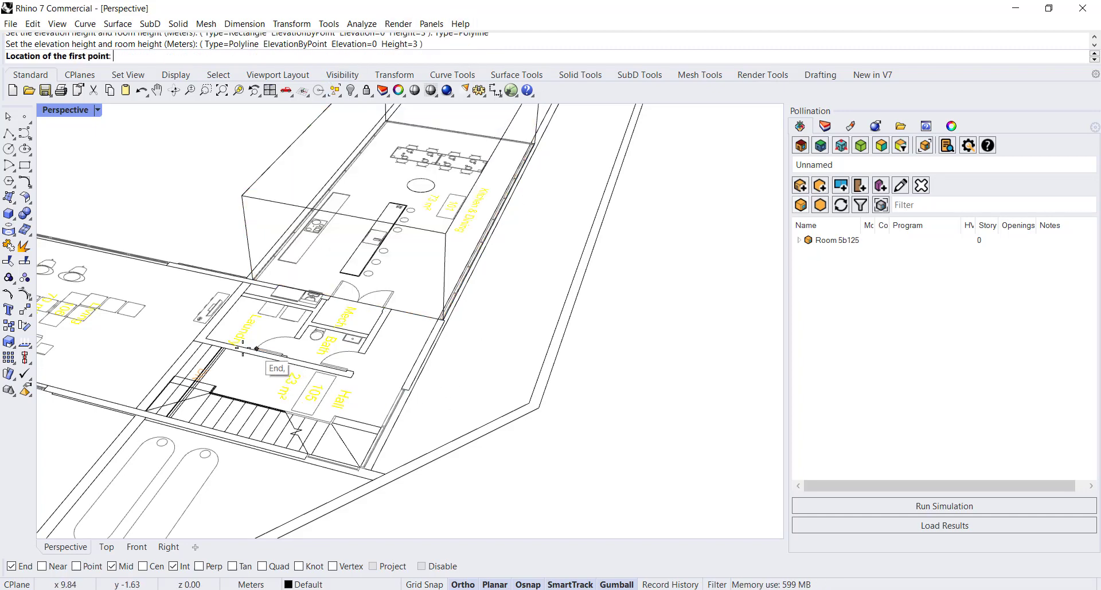
scroll(340, 428, up, 5)
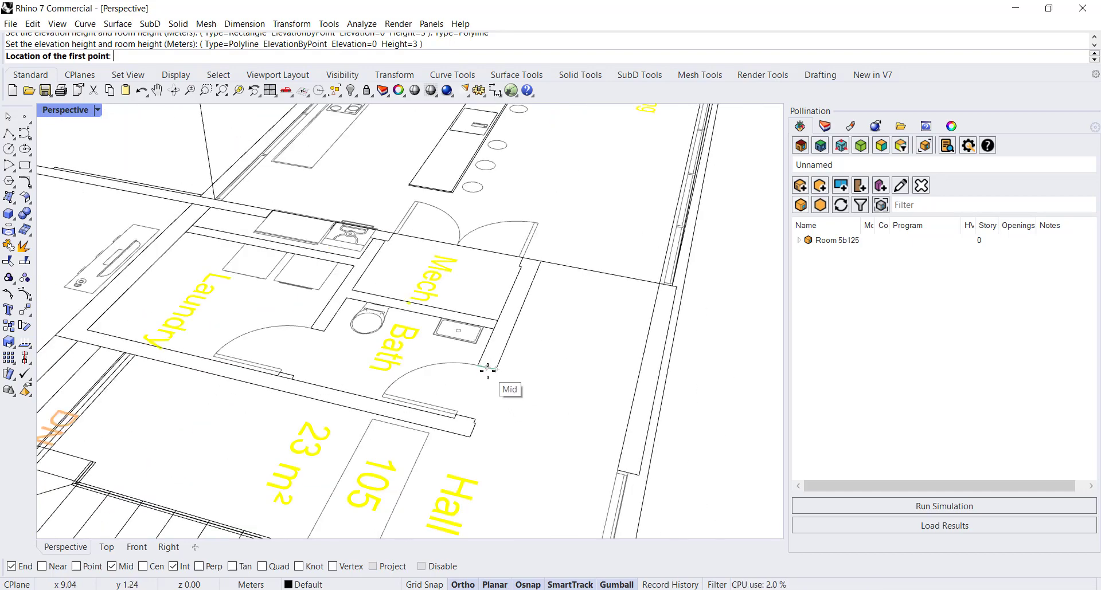
- Place the first two outline corners on the wall corners, undoing a misplaced third point
click(533, 259)
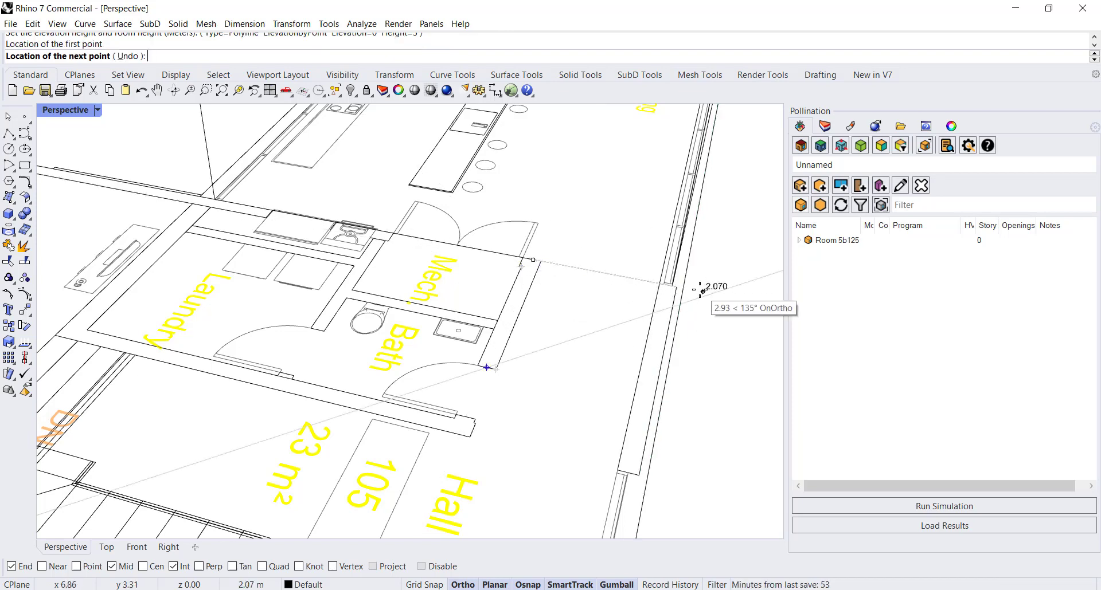
click(676, 287)
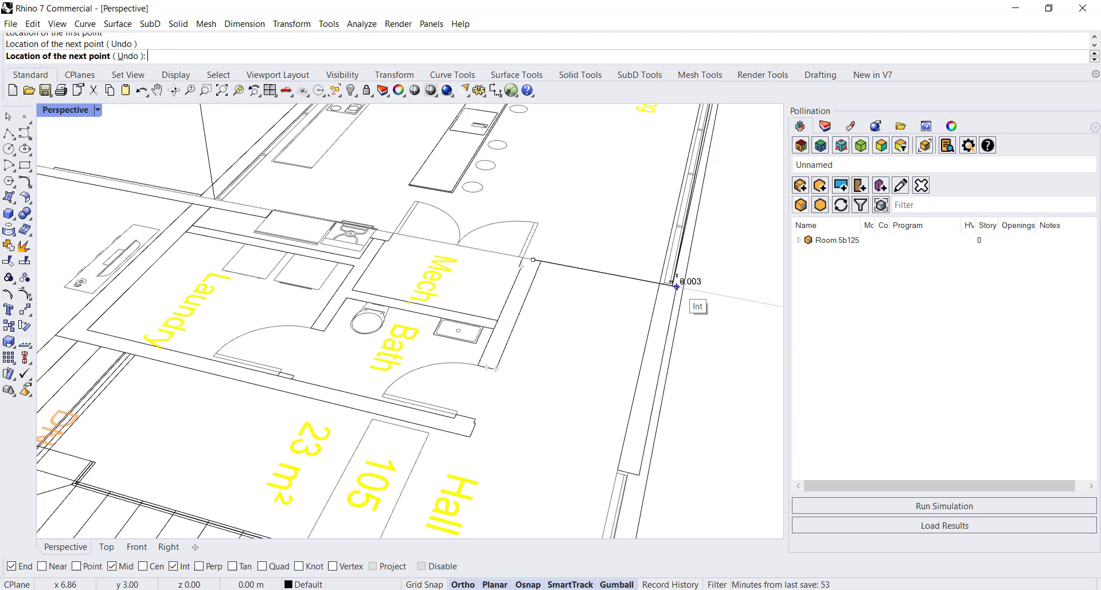
scroll(680, 280, down, 5)
scroll(672, 375, up, 3)
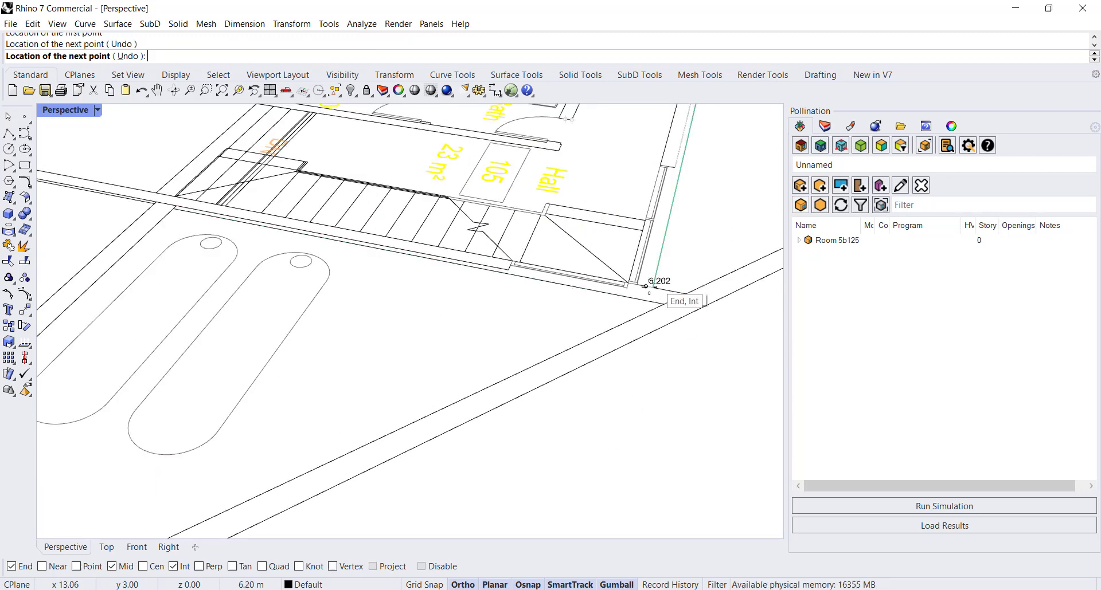
click(630, 298)
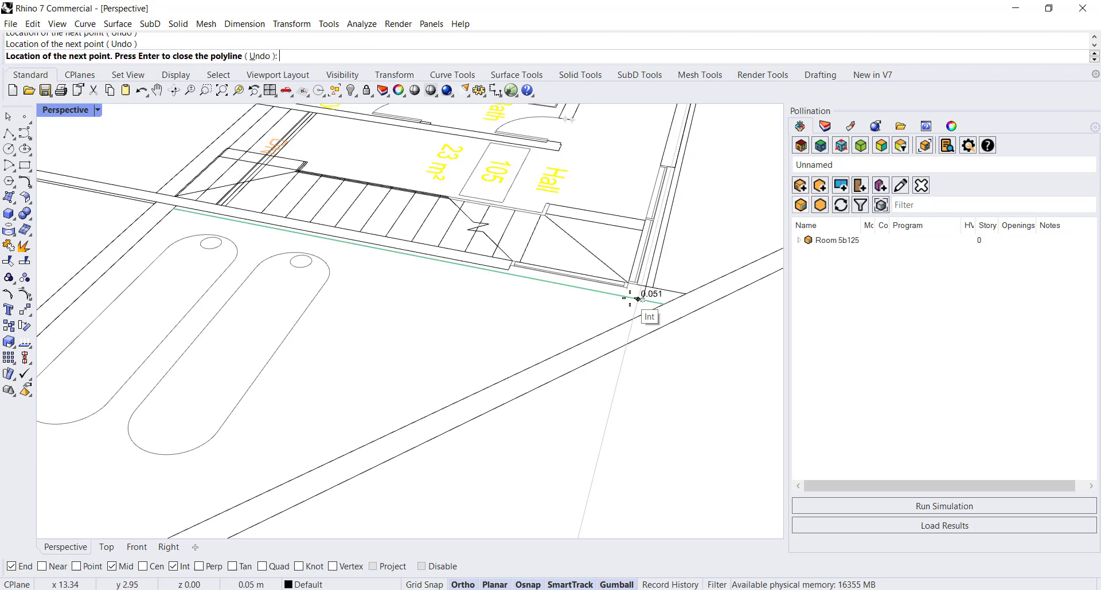
key(ctrl+z)
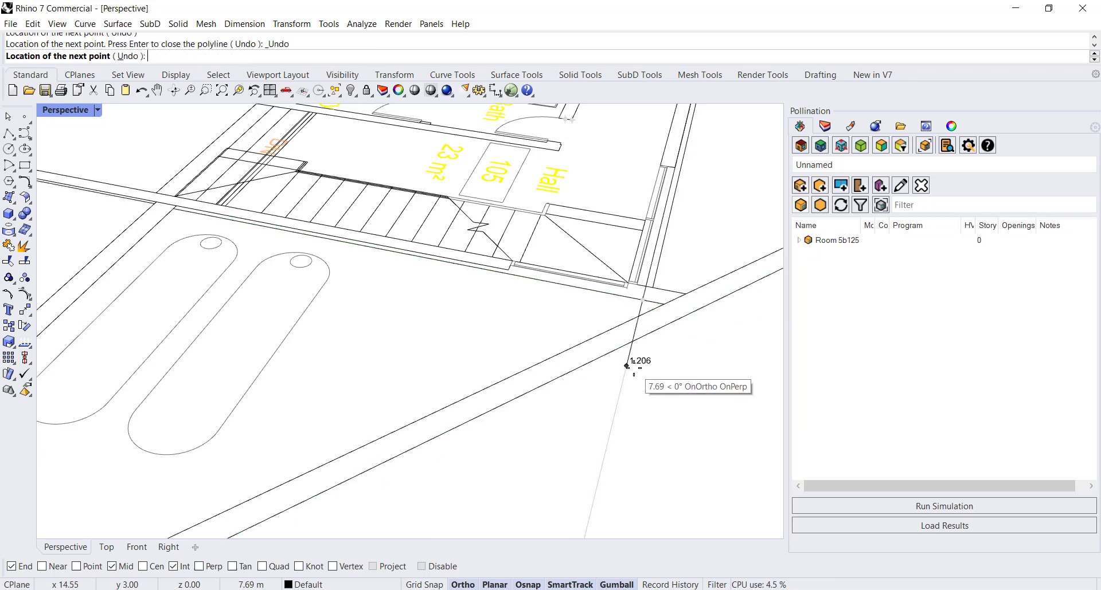
scroll(602, 319, up, 6)
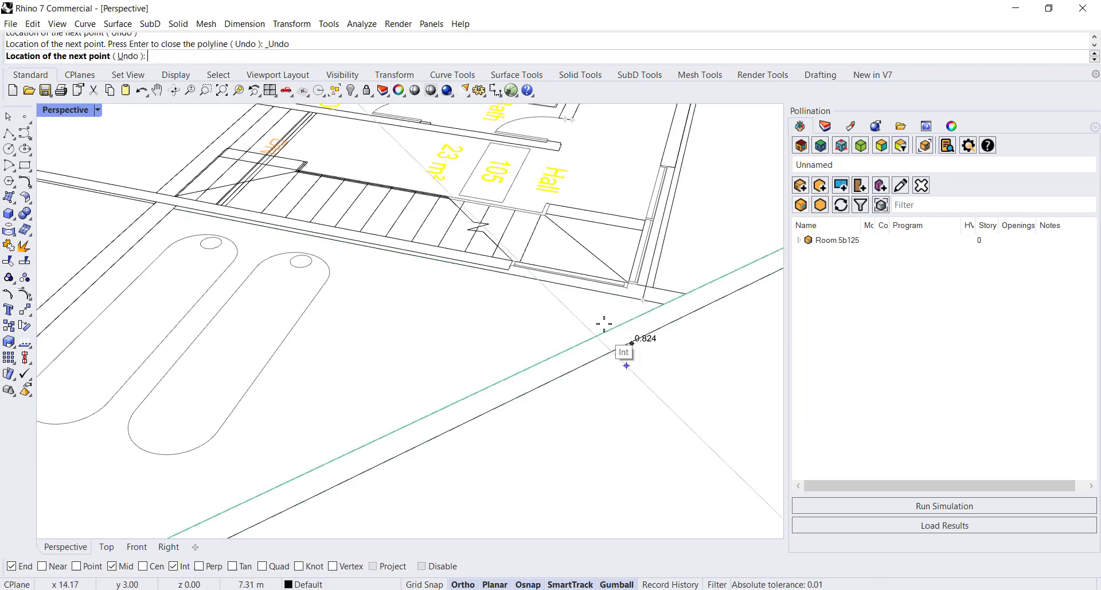
scroll(484, 320, down, 3)
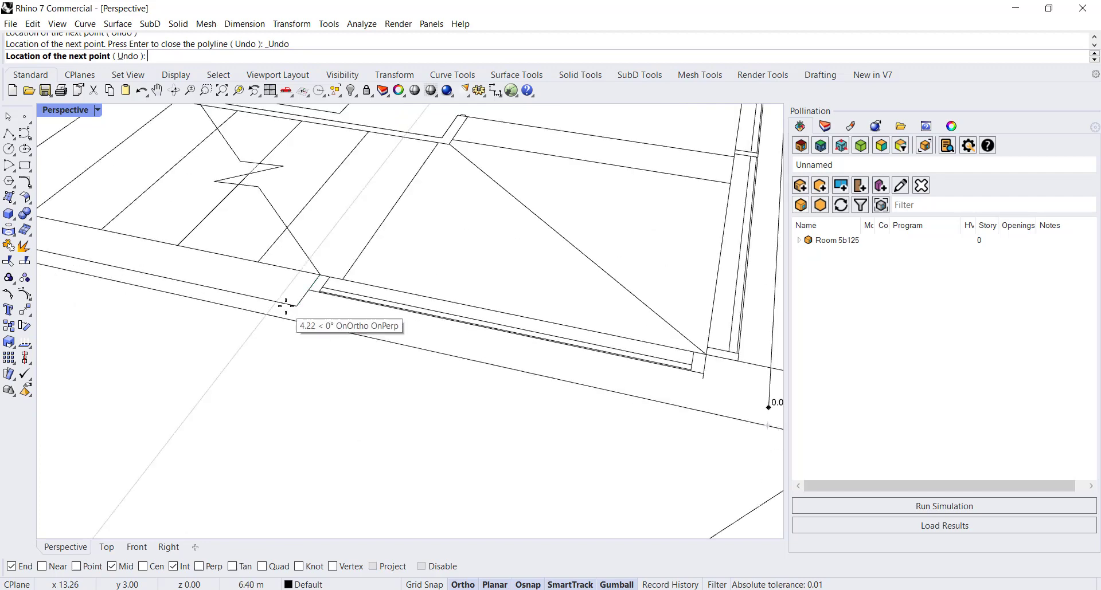
- Continue the outline with corners on the lower wall, Laundry corner, Hall wall end and a wall intersection
click(309, 315)
scroll(309, 314, down, 4)
scroll(369, 380, down, 2)
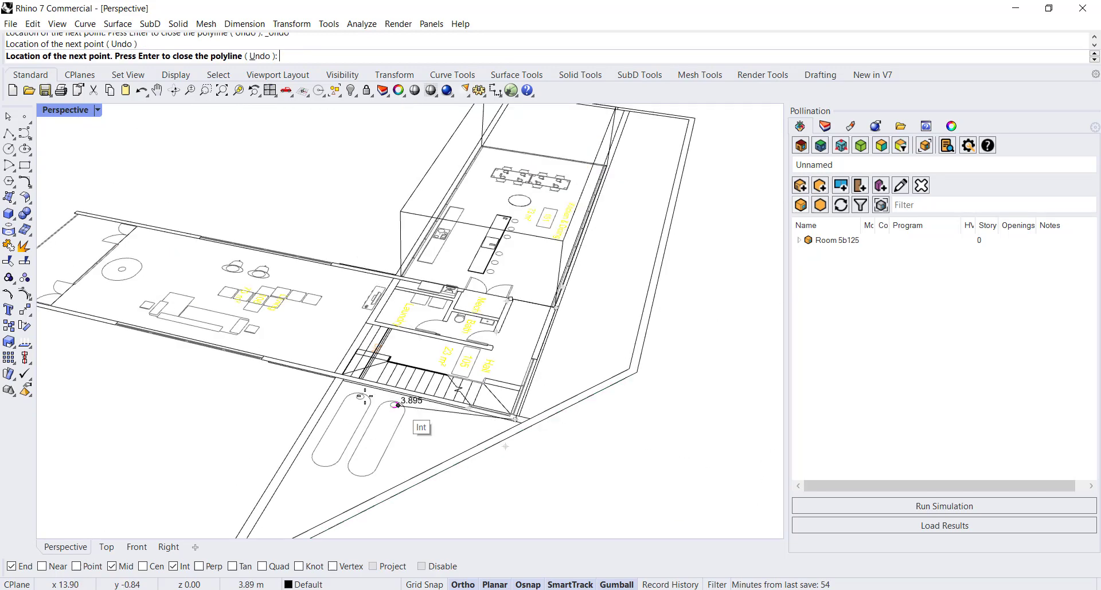
scroll(356, 380, up, 6)
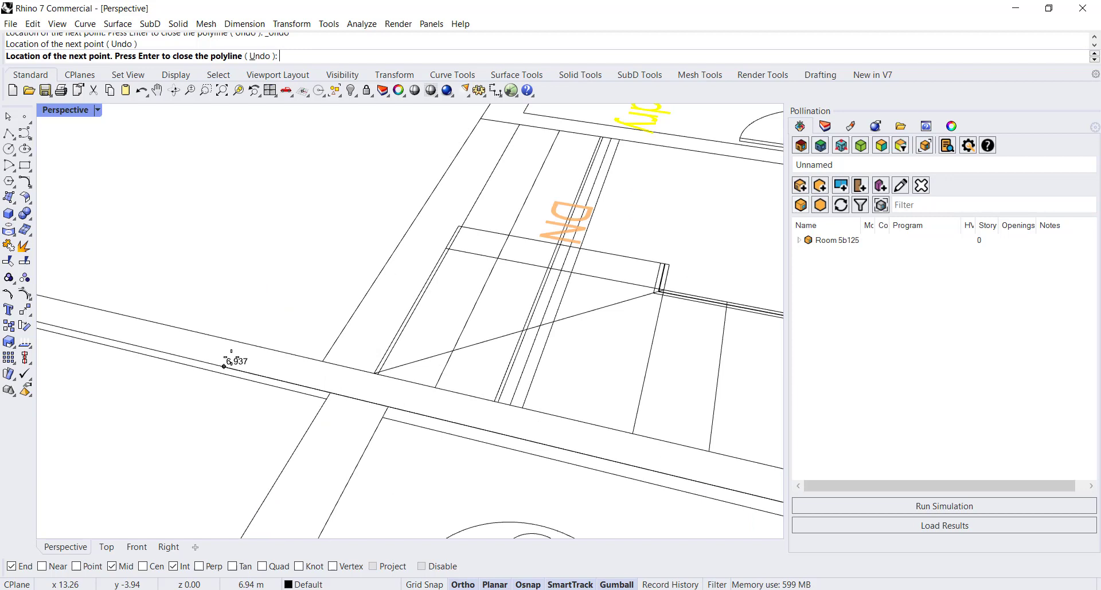
scroll(375, 357, down, 4)
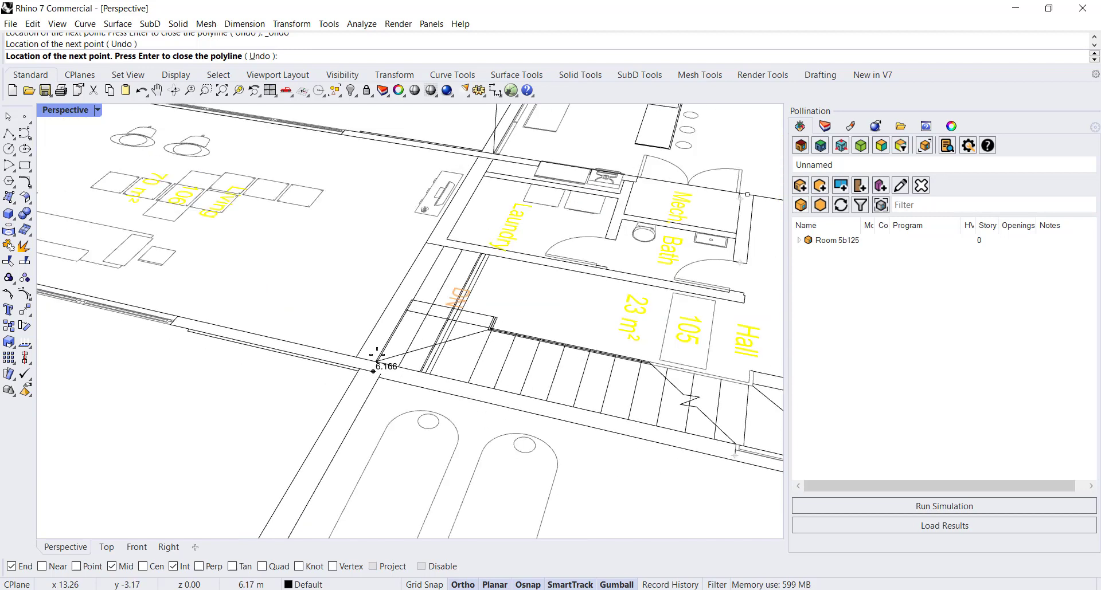
click(428, 243)
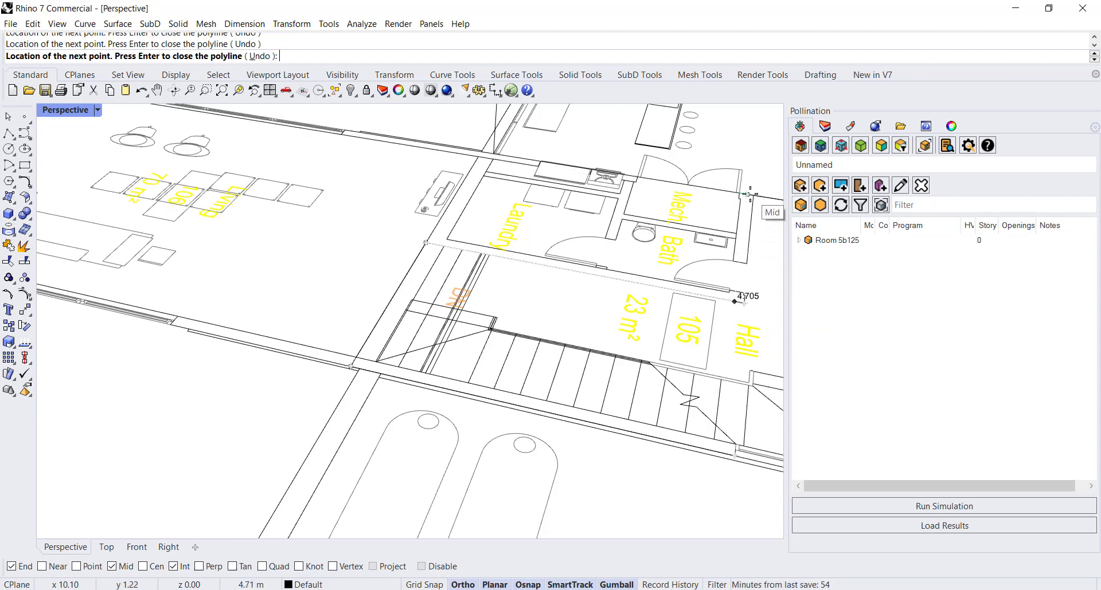
click(748, 195)
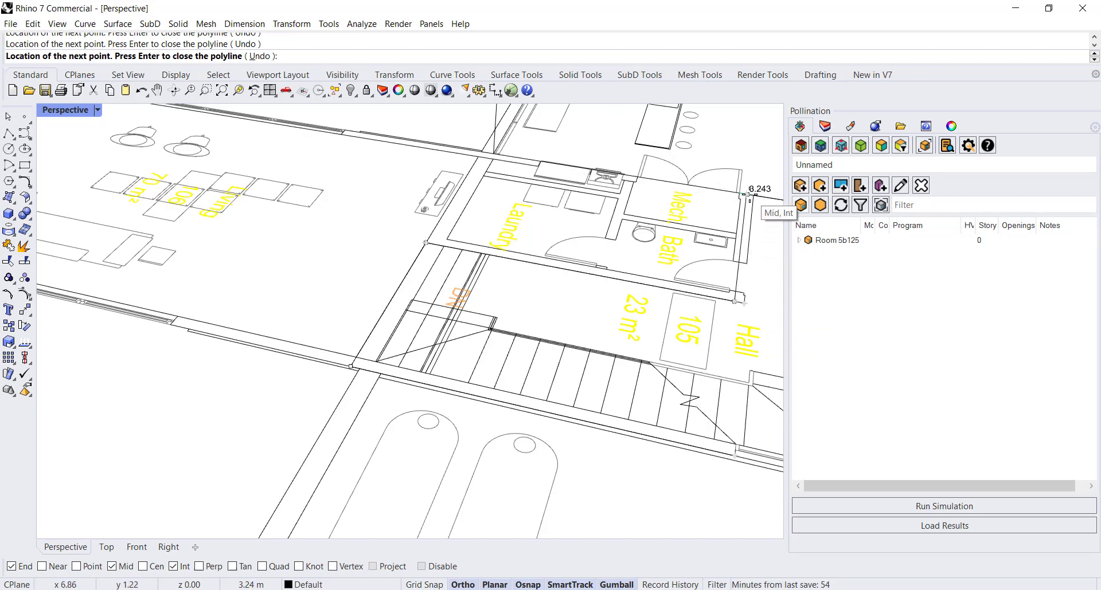
scroll(728, 205, up, 5)
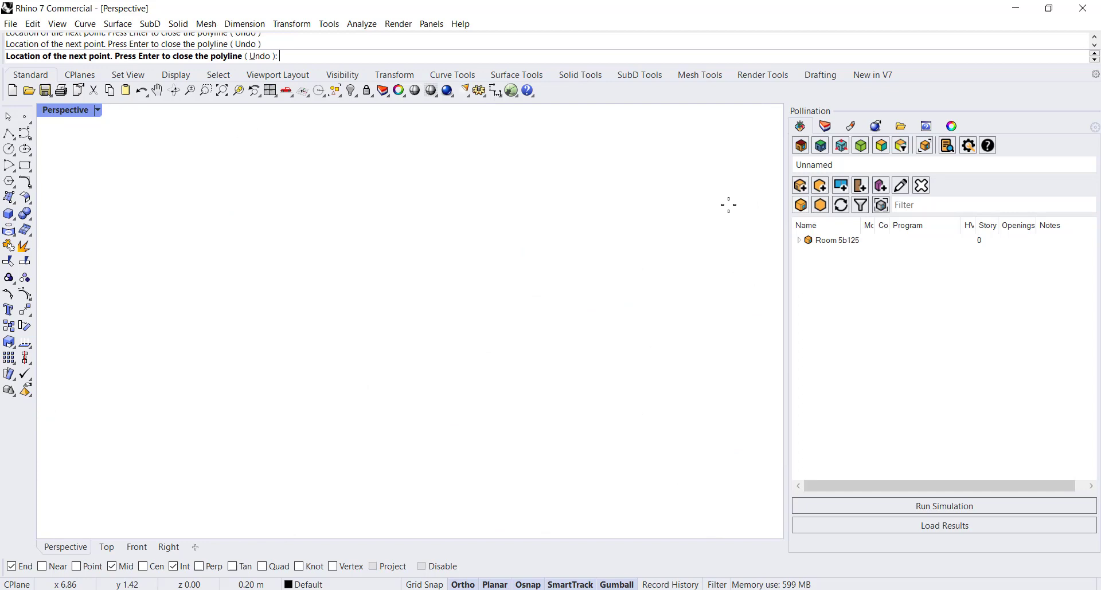
scroll(607, 302, down, 5)
scroll(553, 319, up, 3)
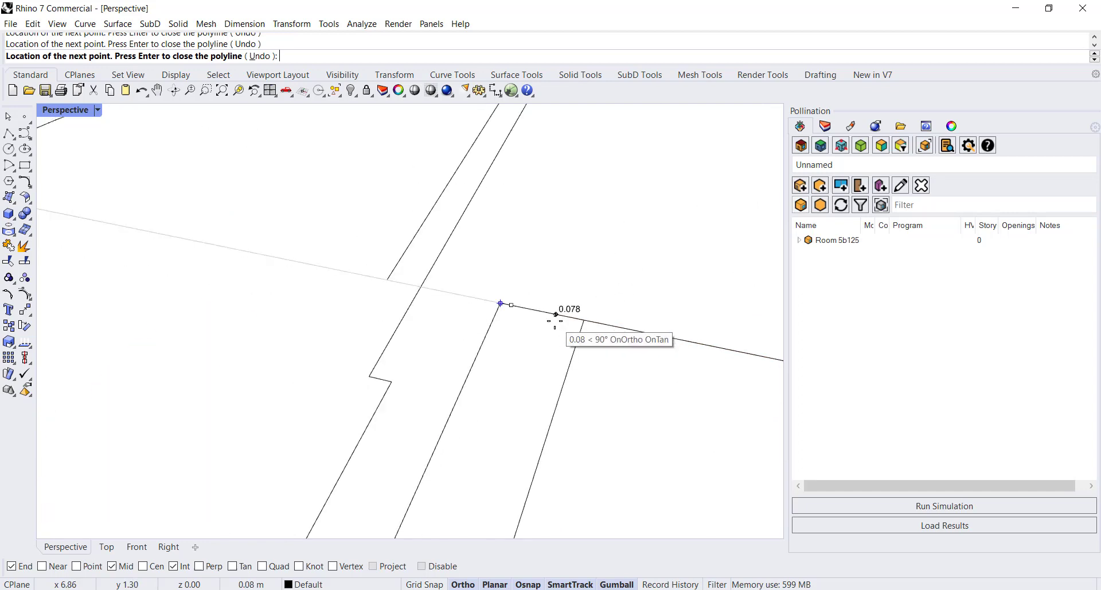
click(509, 304)
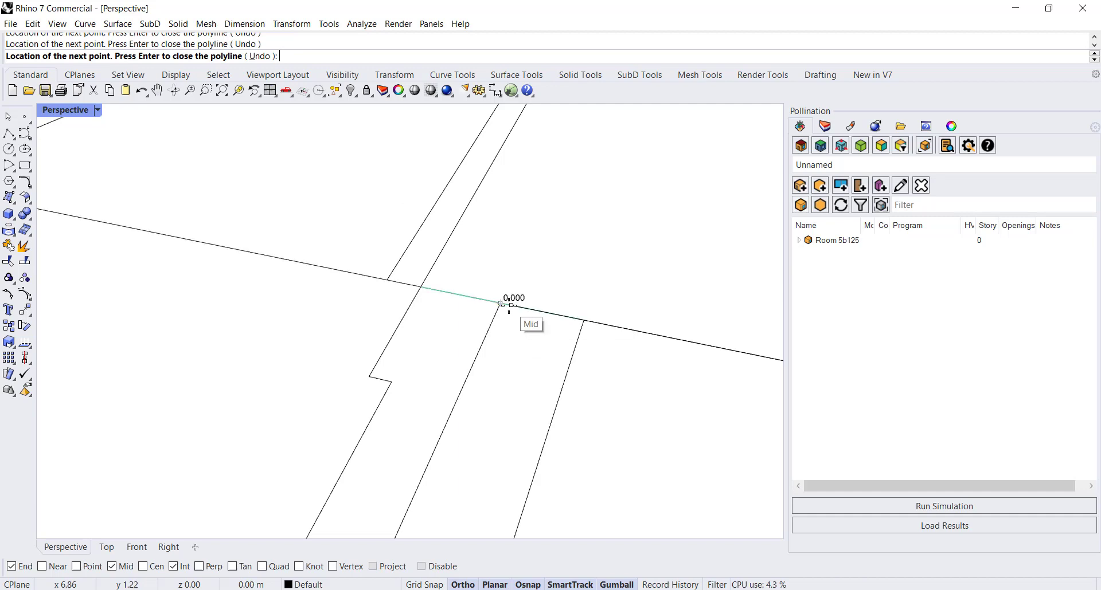
scroll(499, 301, up, 2)
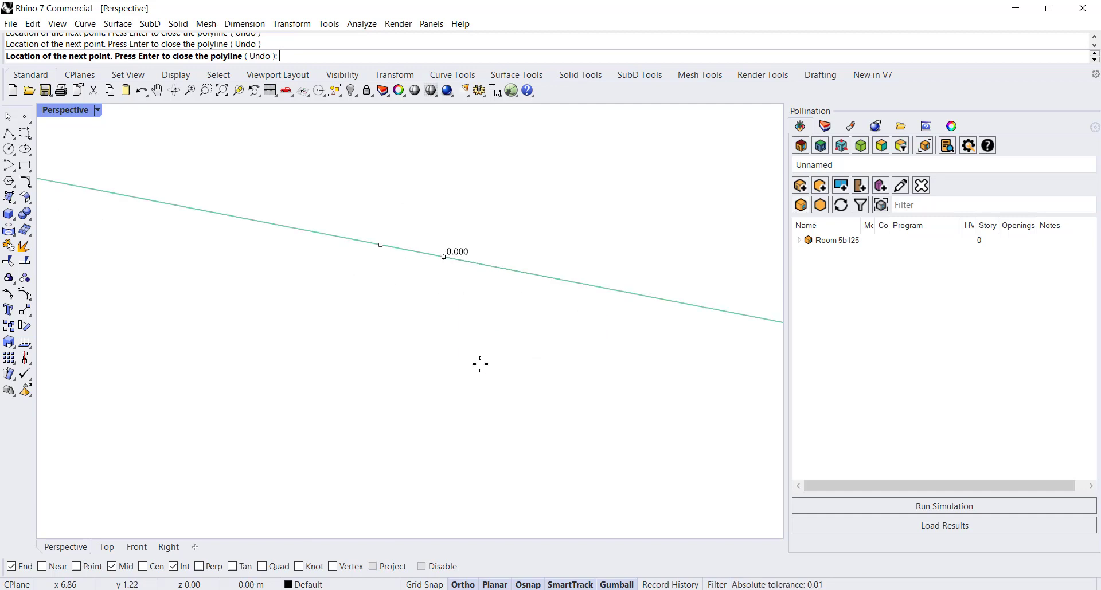
scroll(480, 364, down, 2)
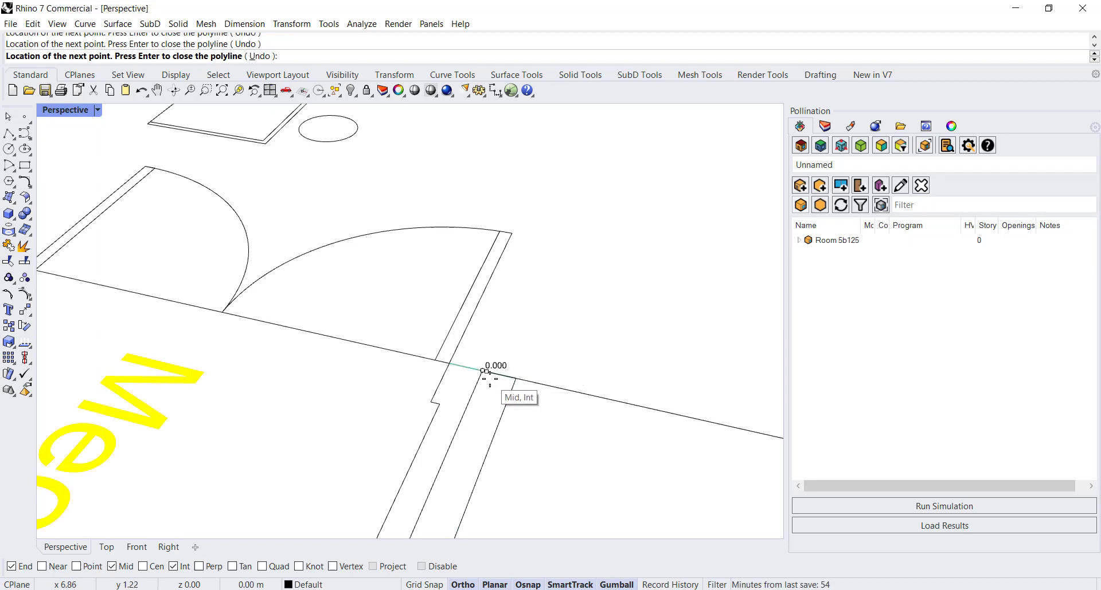
- Close the room outline, dismiss the tiny-edge error, and delete the faulty room volume
click(485, 372)
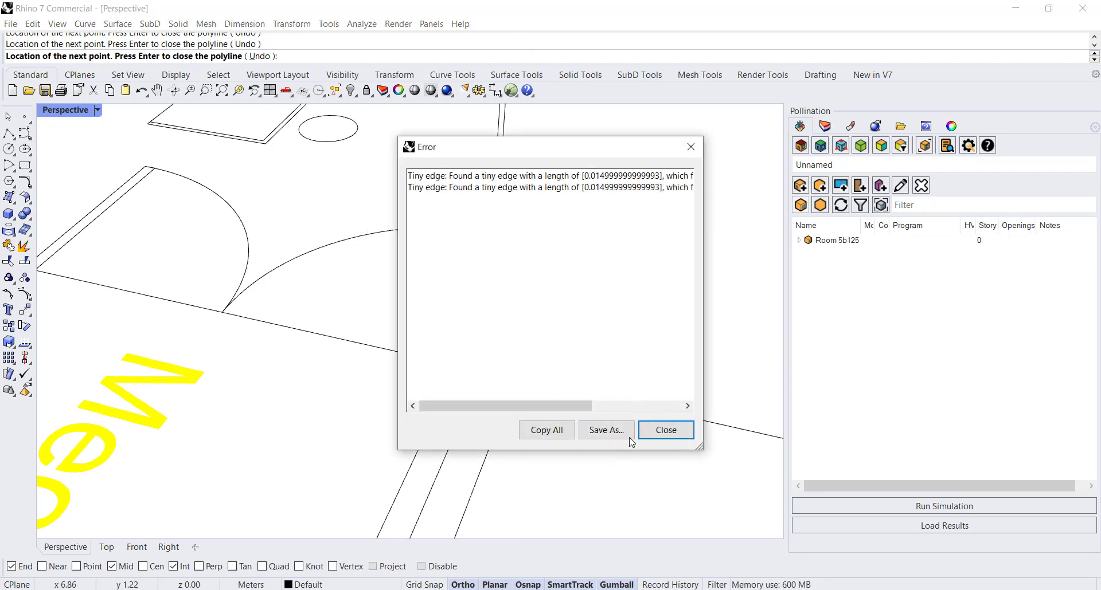
click(665, 430)
scroll(484, 355, down, 3)
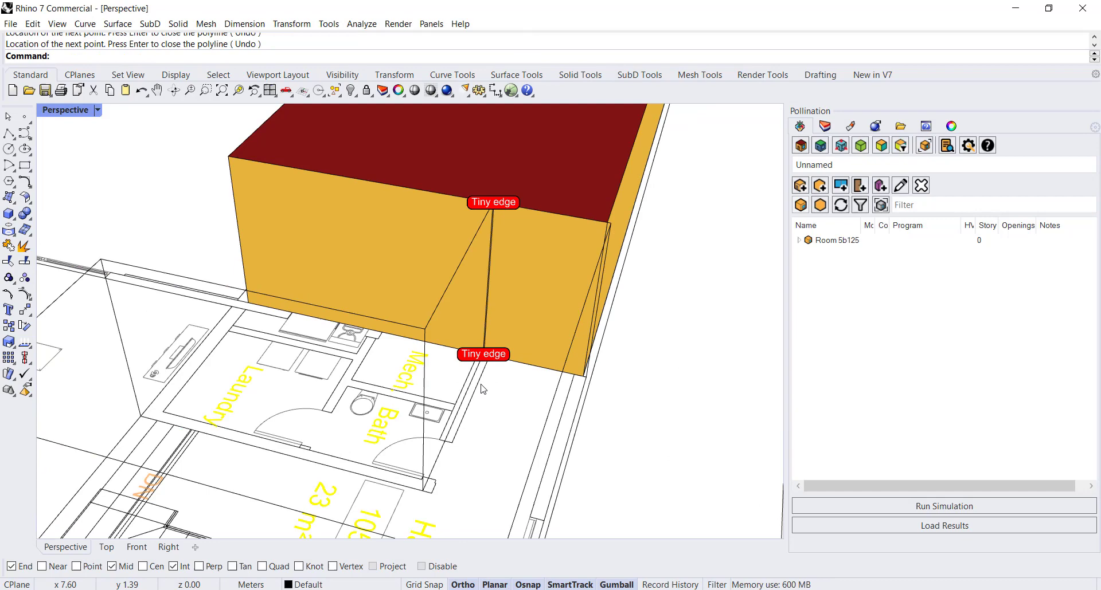
click(453, 384)
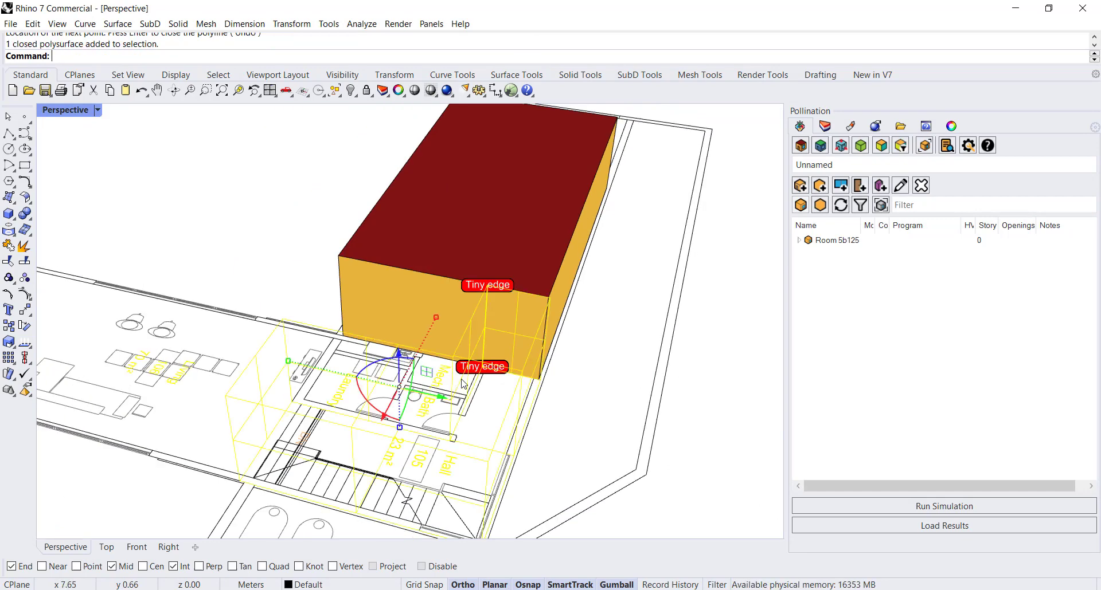
key(Delete)
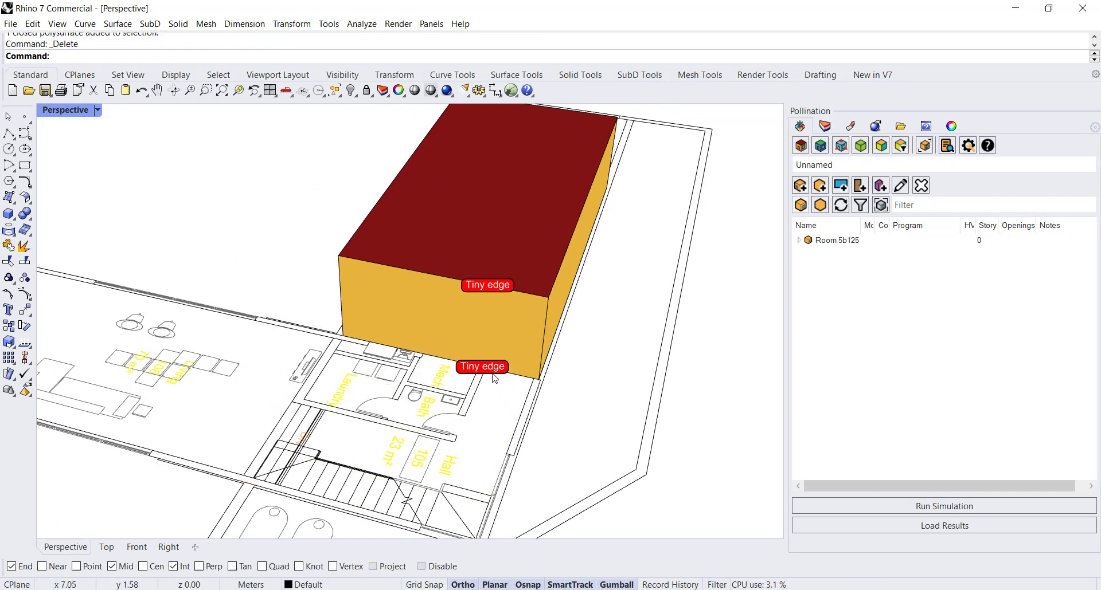
- Delete both leftover Tiny edge text dots from the room box
click(493, 371)
click(516, 406)
key(Delete)
click(488, 290)
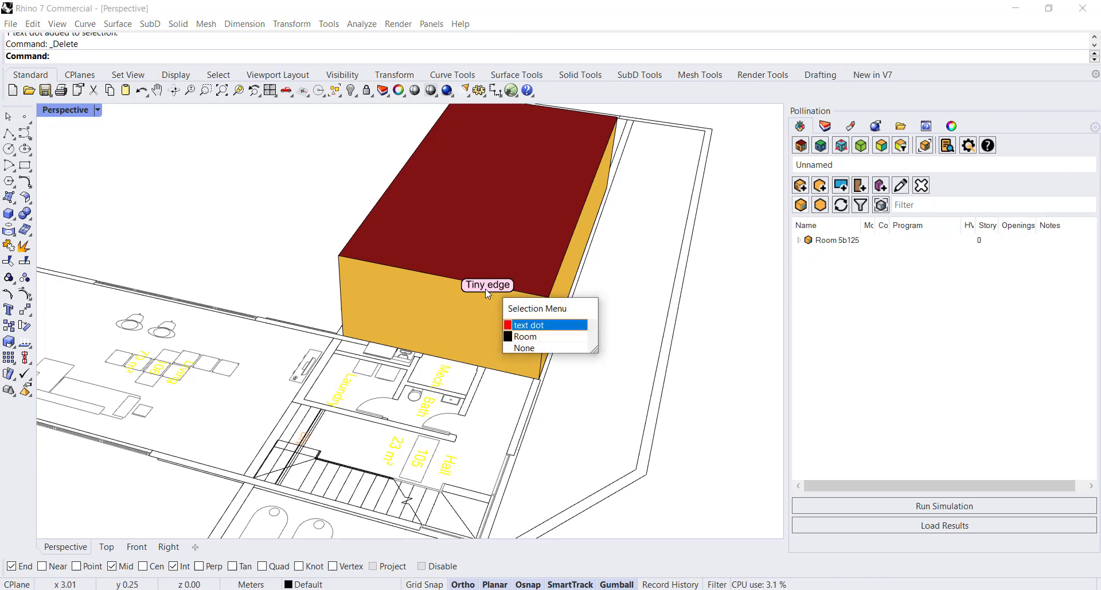
click(516, 312)
key(Delete)
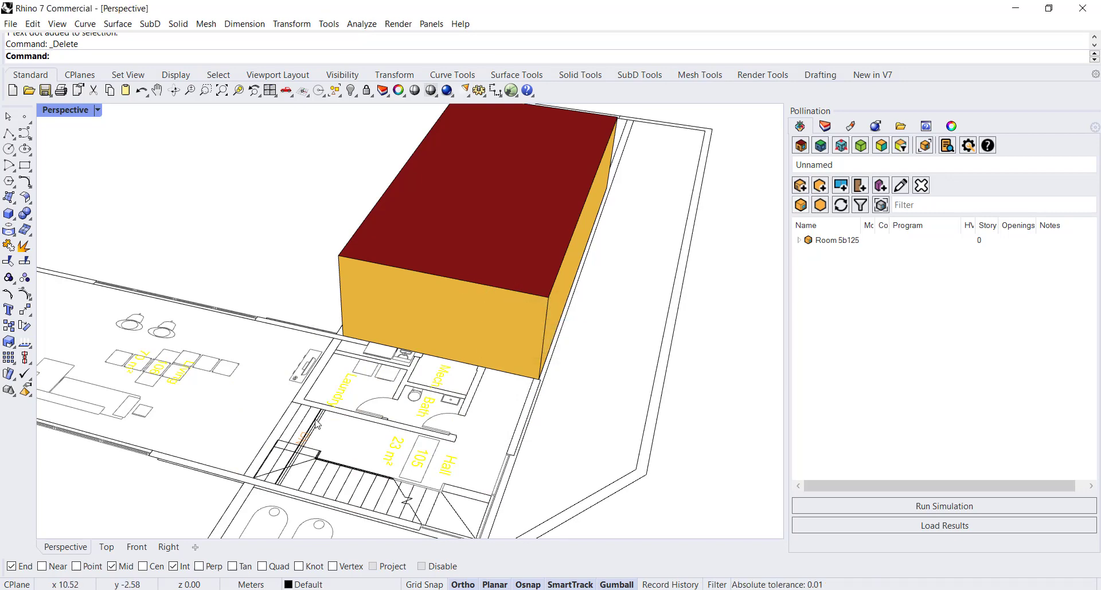
right_drag(317, 424, 440, 406)
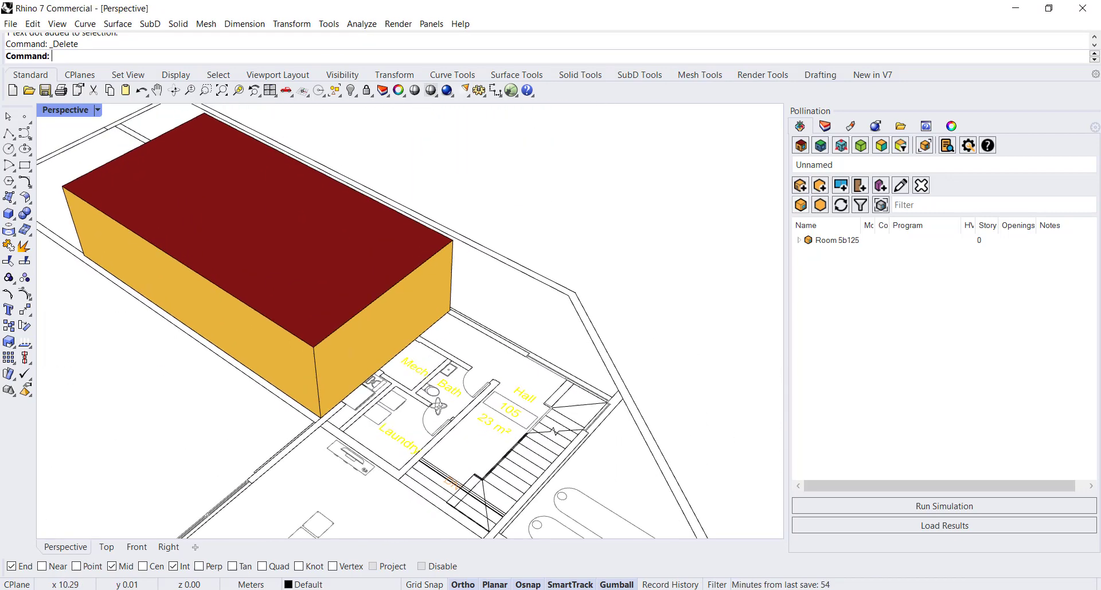
- Start a Pollination Draw a Room command and set its outline Type option for the L-shaped room
scroll(466, 378, up, 5)
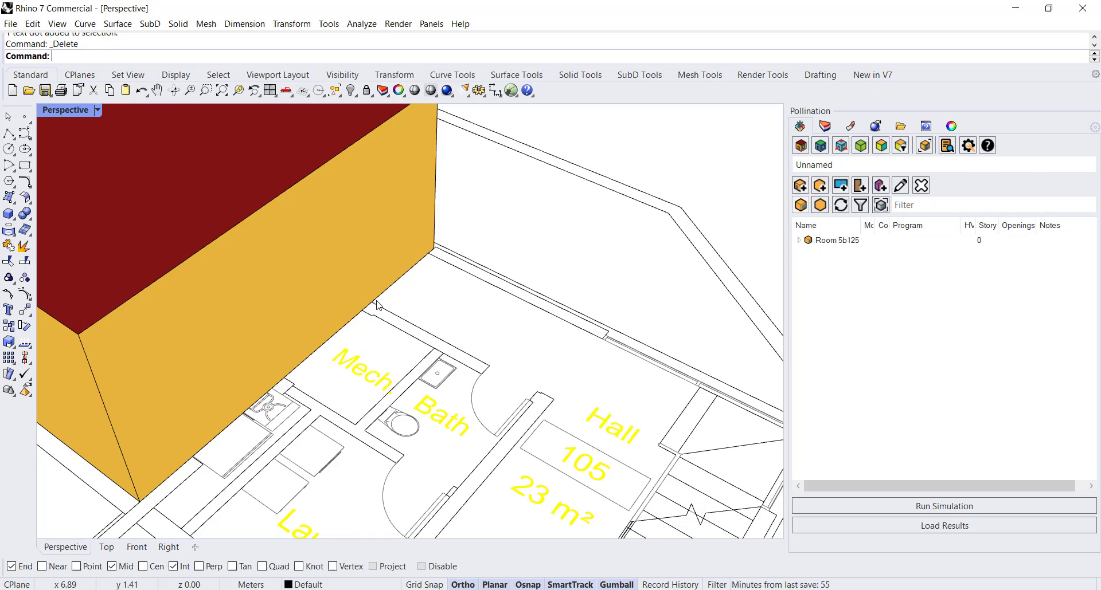
middle_click(438, 325)
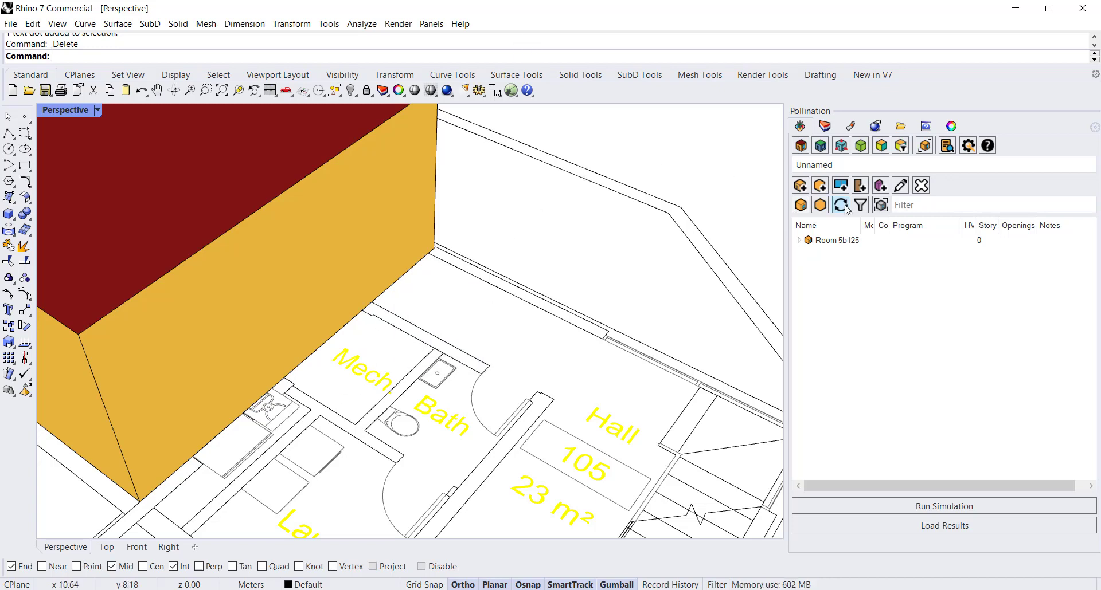
click(800, 185)
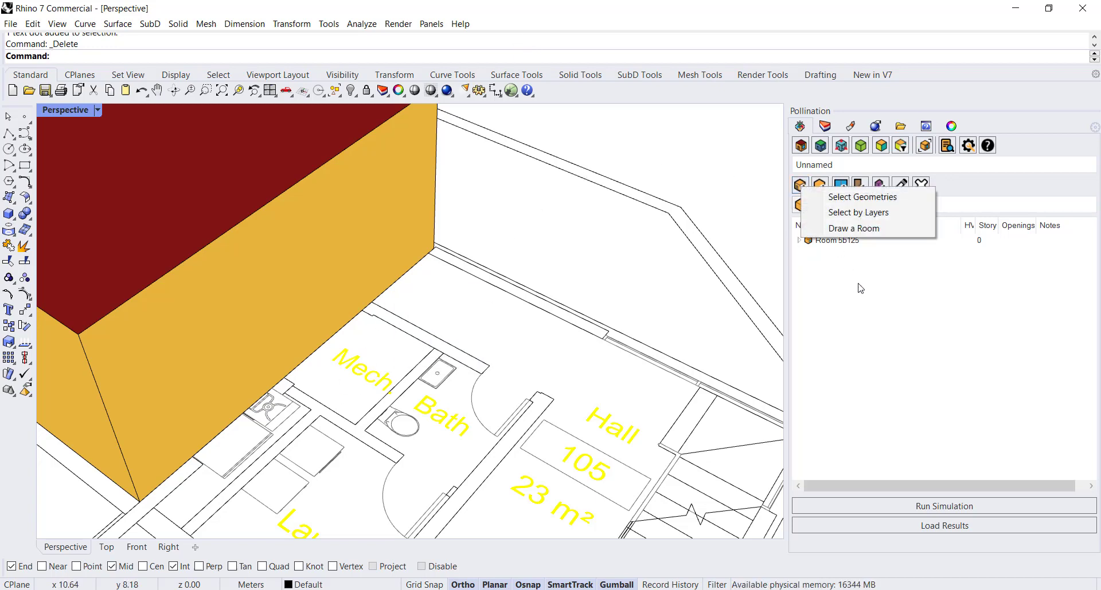
click(871, 228)
click(241, 56)
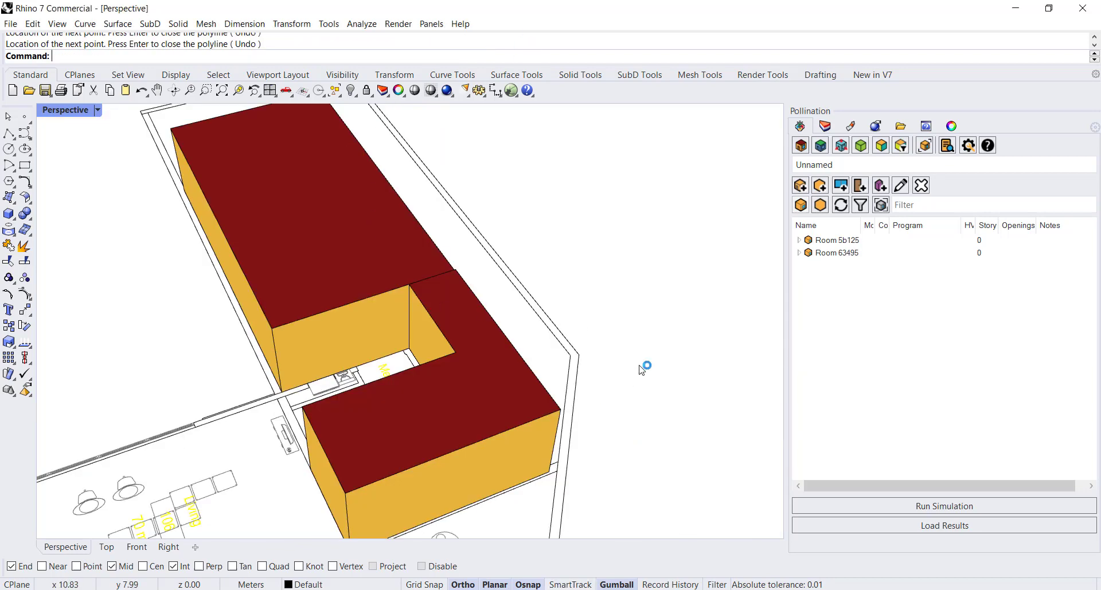
- Orbit and zoom in on the wall corner where the two rooms meet
right_drag(644, 366, 480, 360)
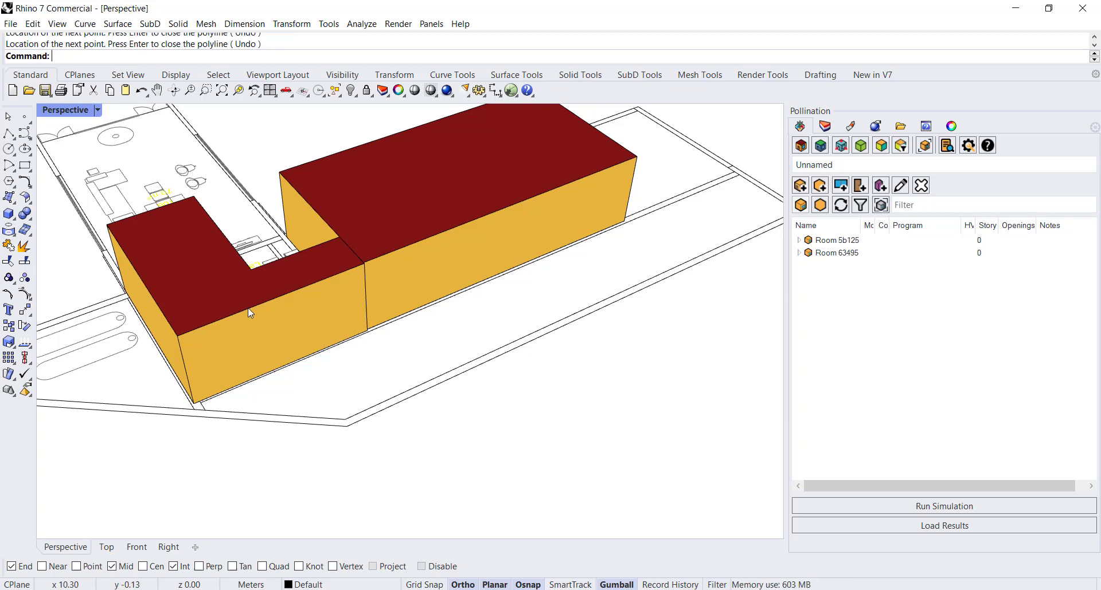
scroll(368, 312, up, 8)
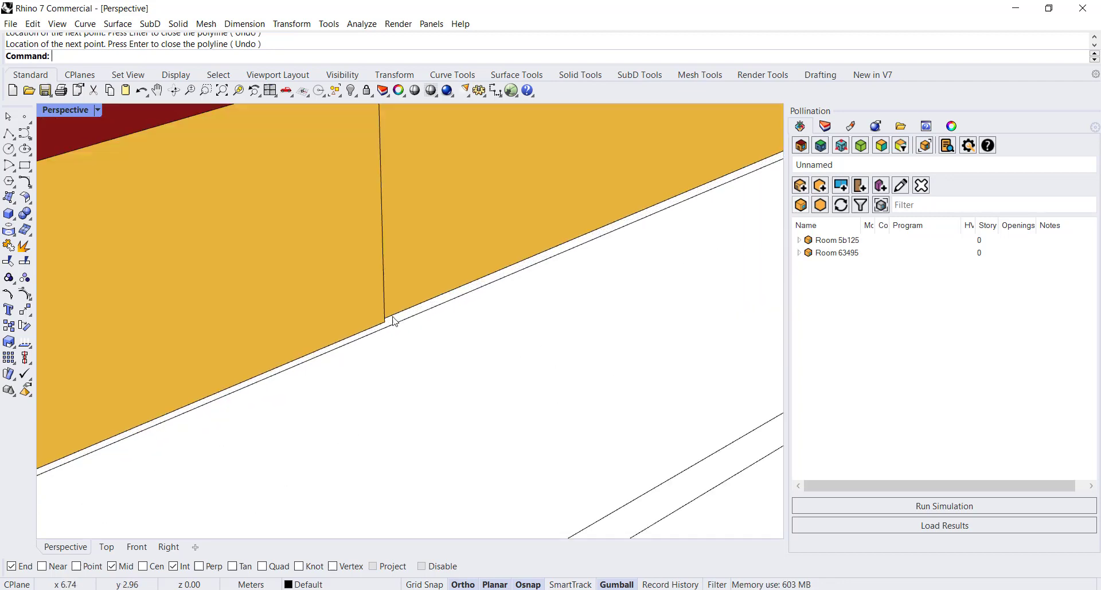
scroll(362, 328, up, 1)
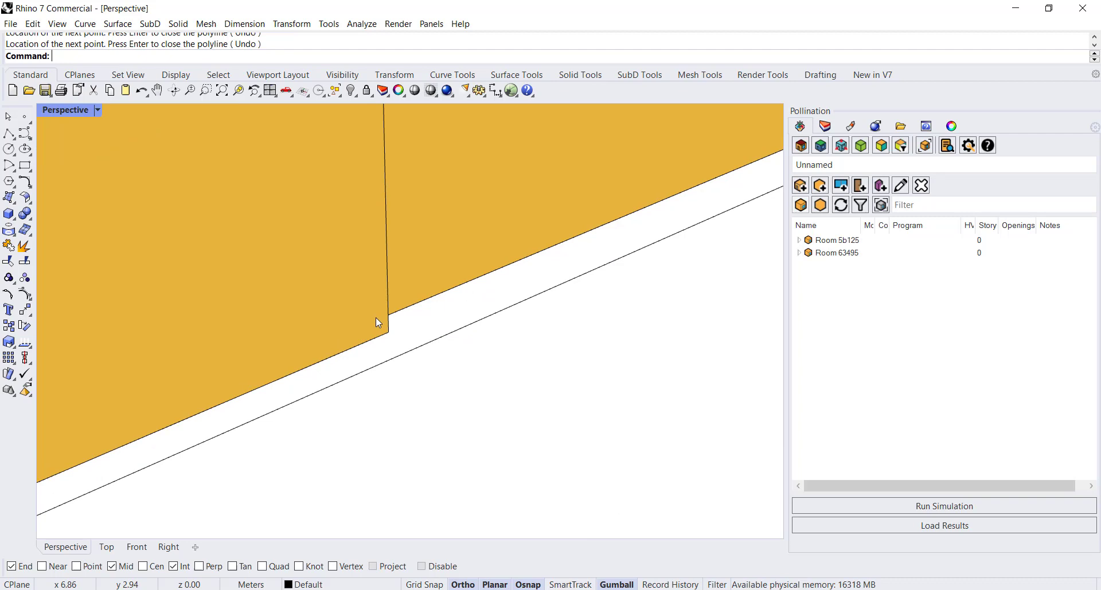
click(385, 321)
key(Escape)
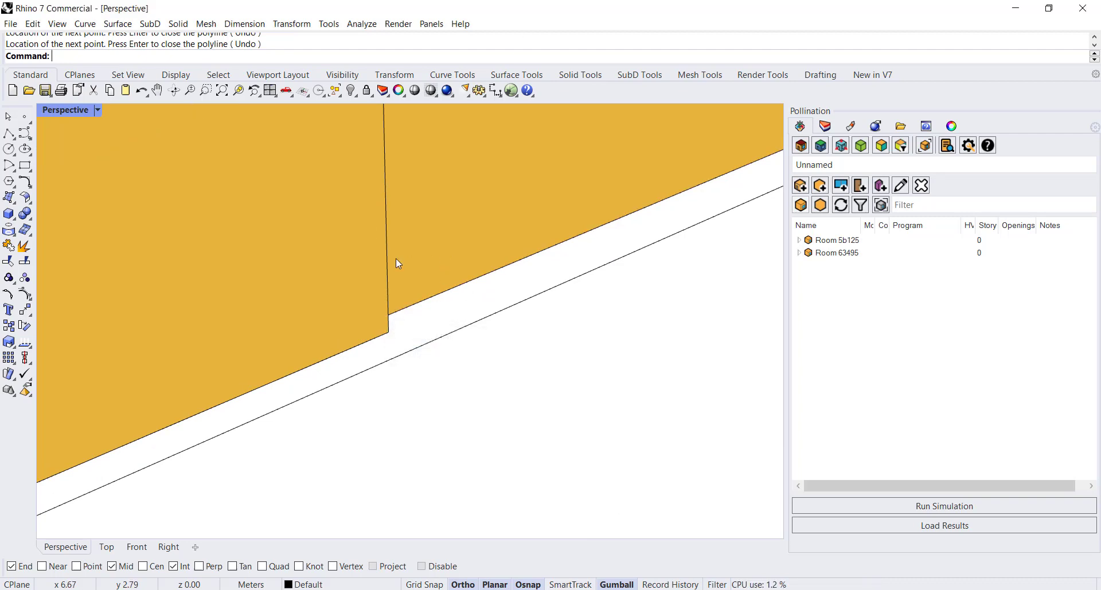
- Select the L-shaped room and the box room, then hide both
click(387, 261)
shift+click(415, 295)
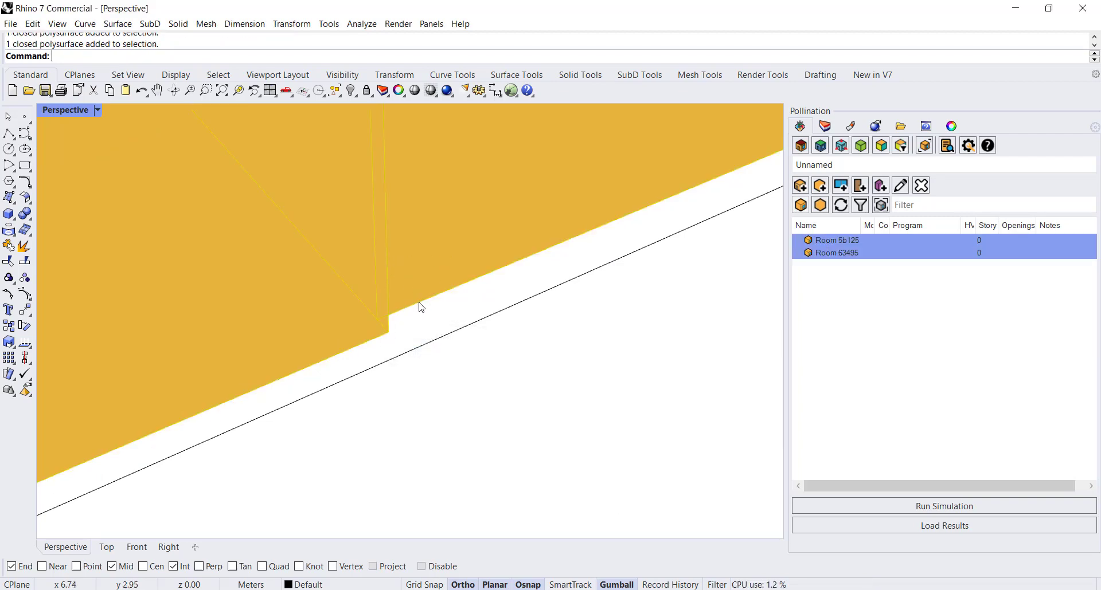
middle_click(402, 249)
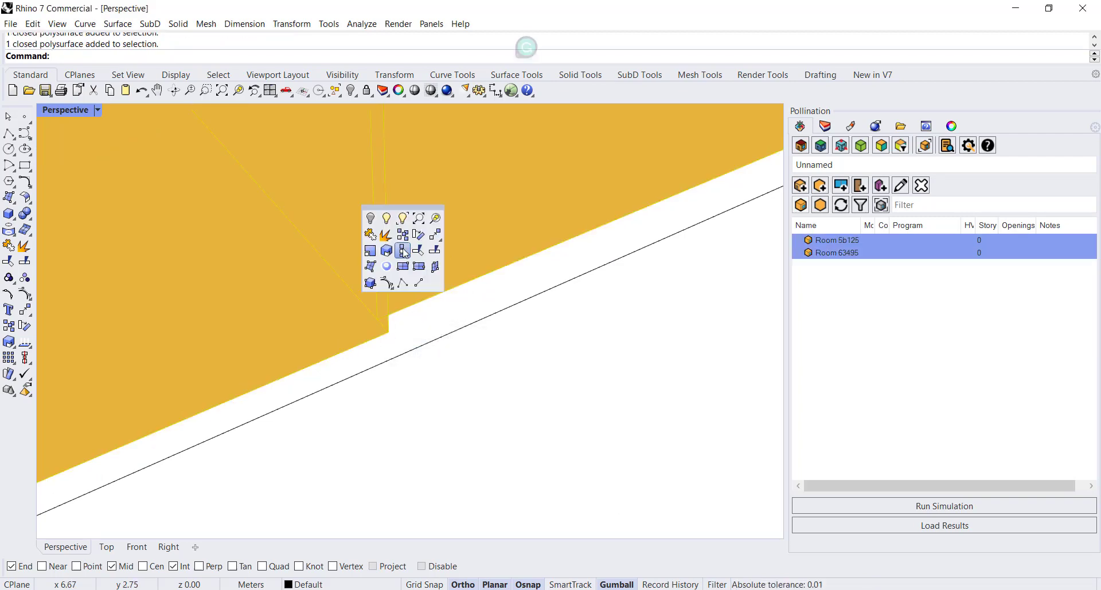
click(370, 219)
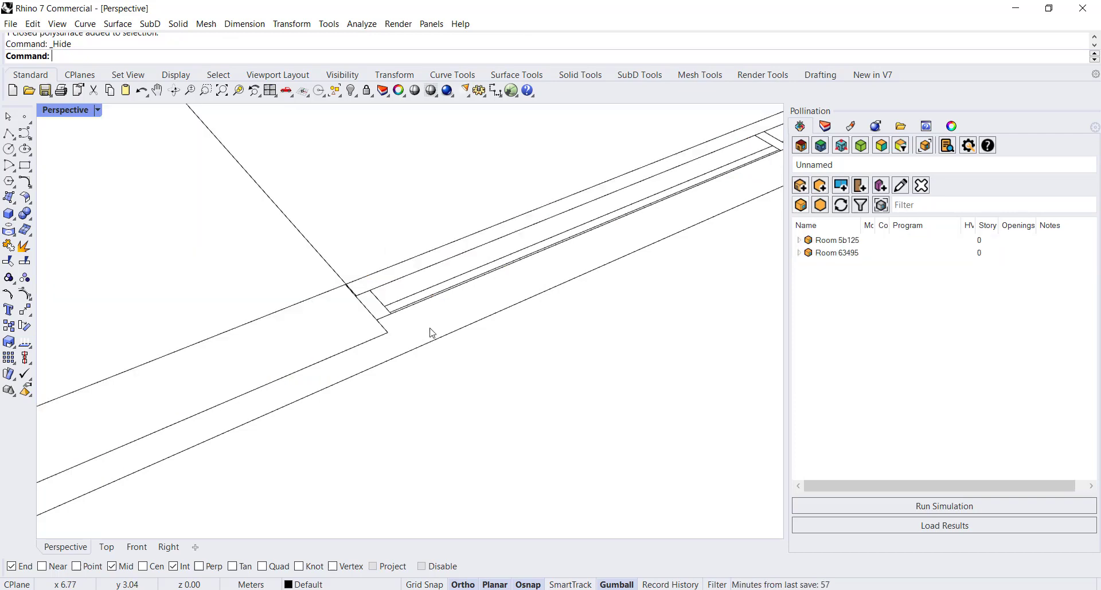
scroll(371, 323, up, 5)
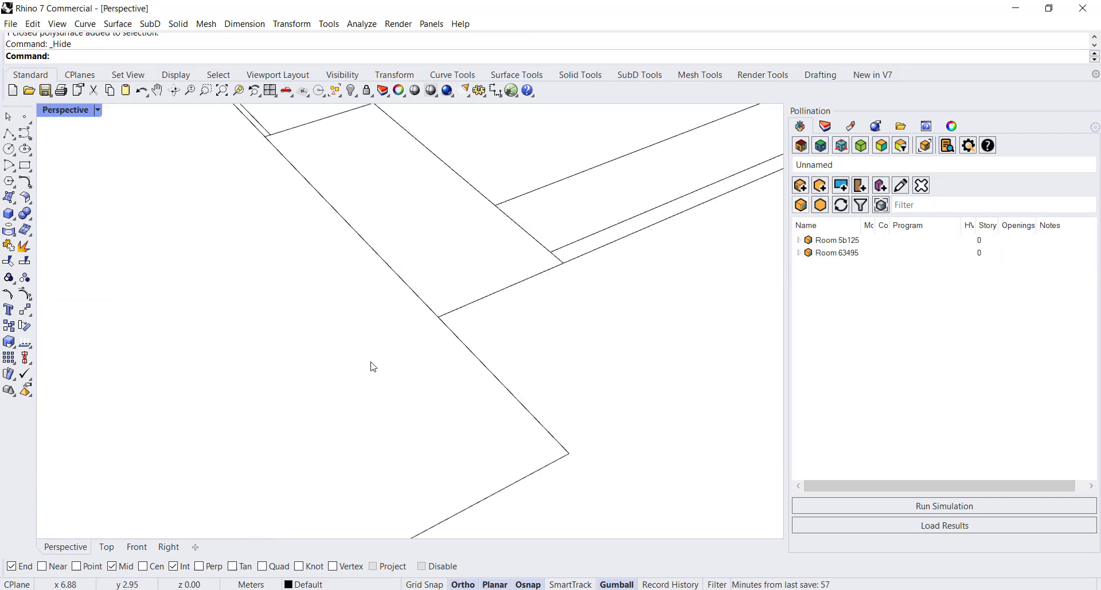
scroll(333, 224, down, 3)
scroll(317, 203, up, 3)
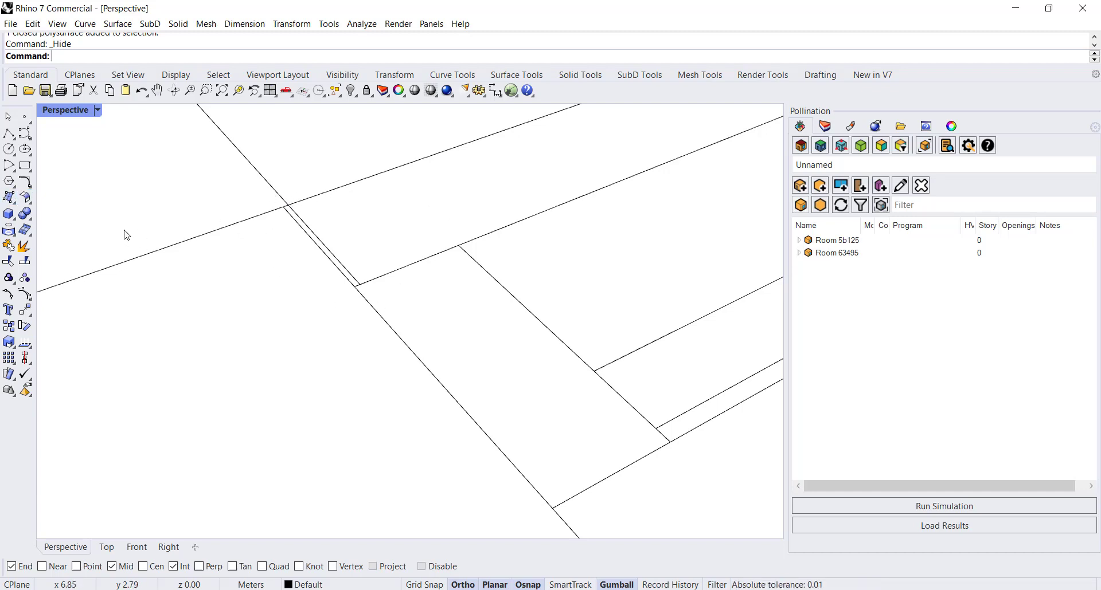
click(9, 197)
click(289, 205)
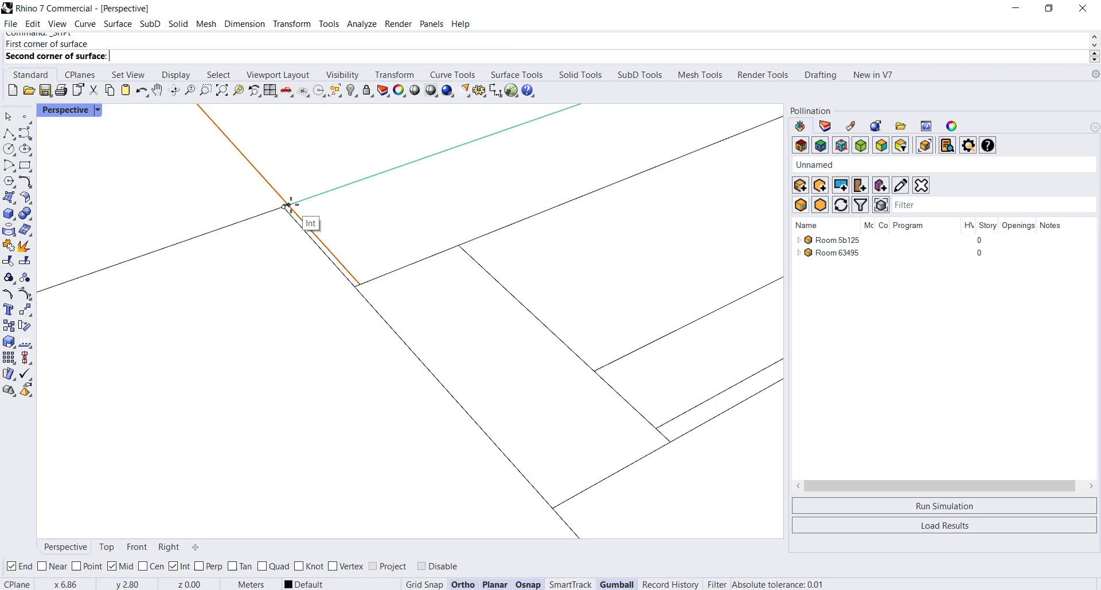
click(285, 207)
click(359, 283)
click(356, 286)
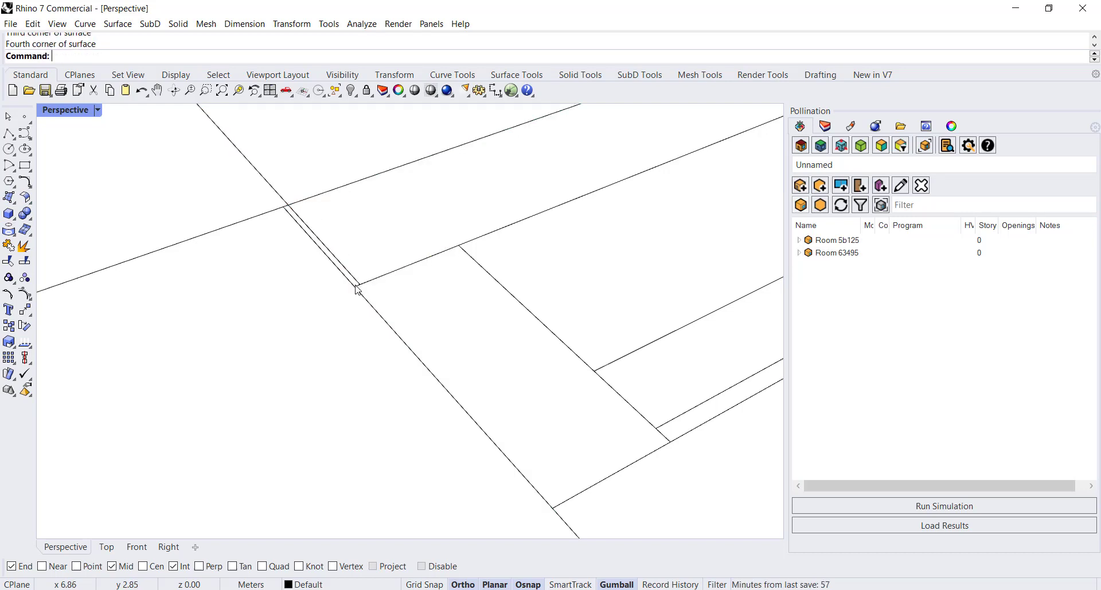
click(98, 110)
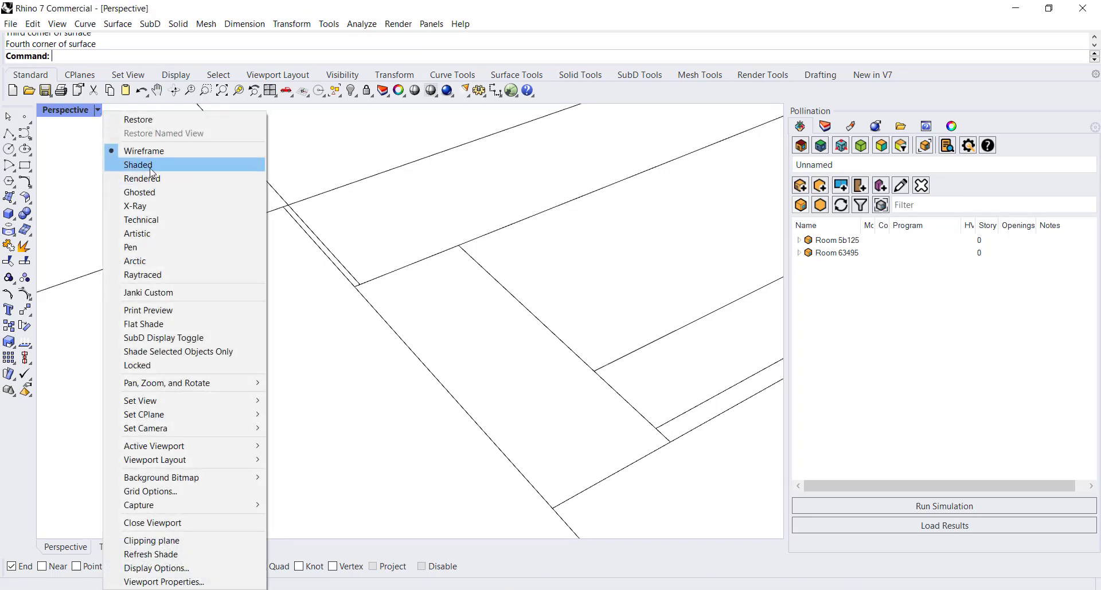
click(296, 222)
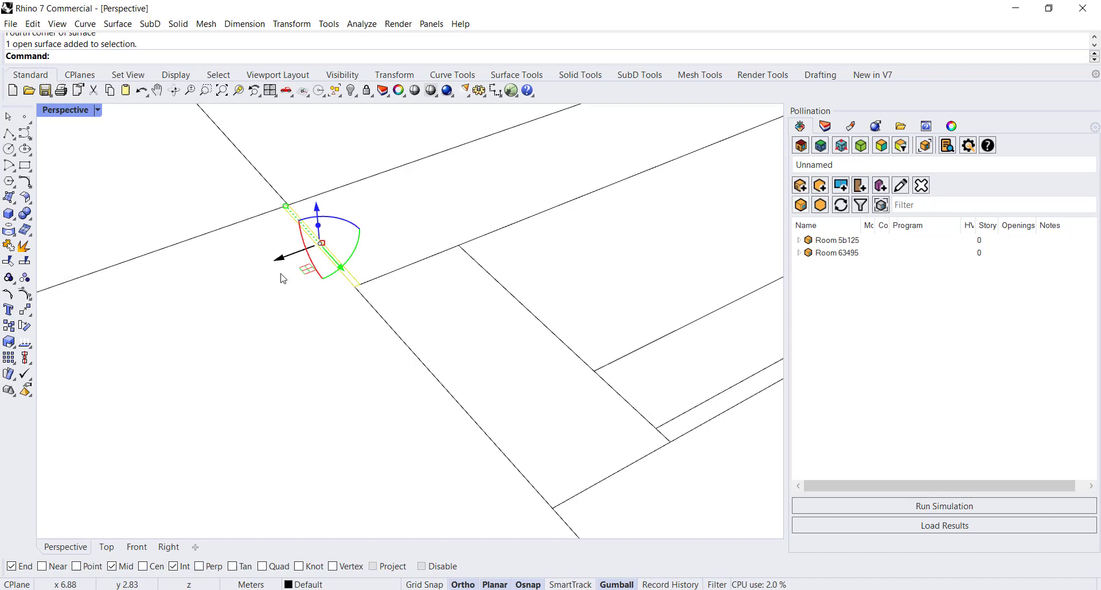
key(Delete)
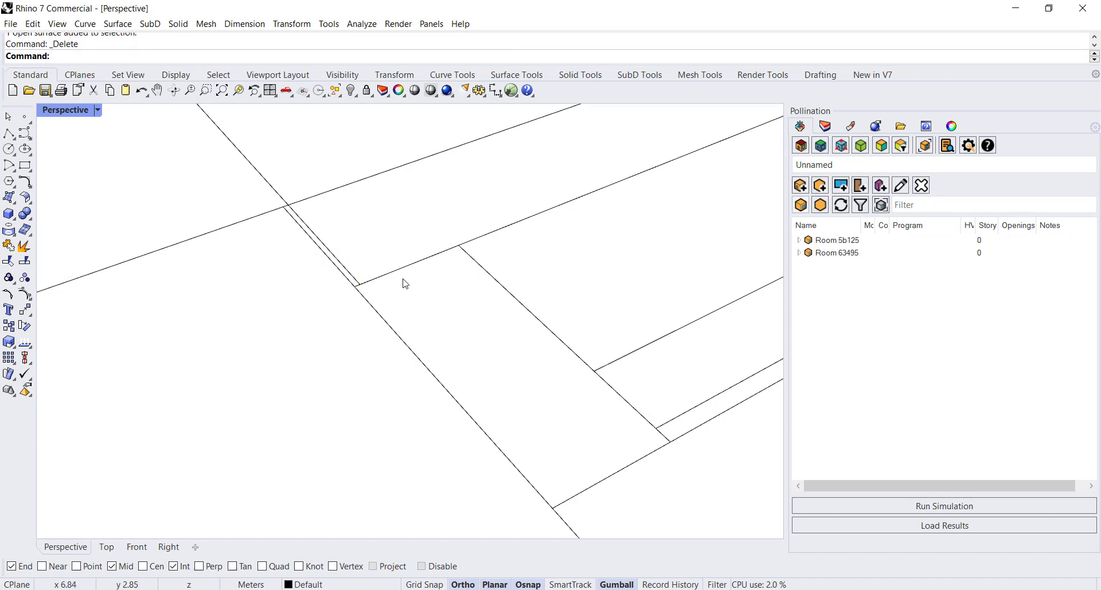
scroll(405, 284, down, 3)
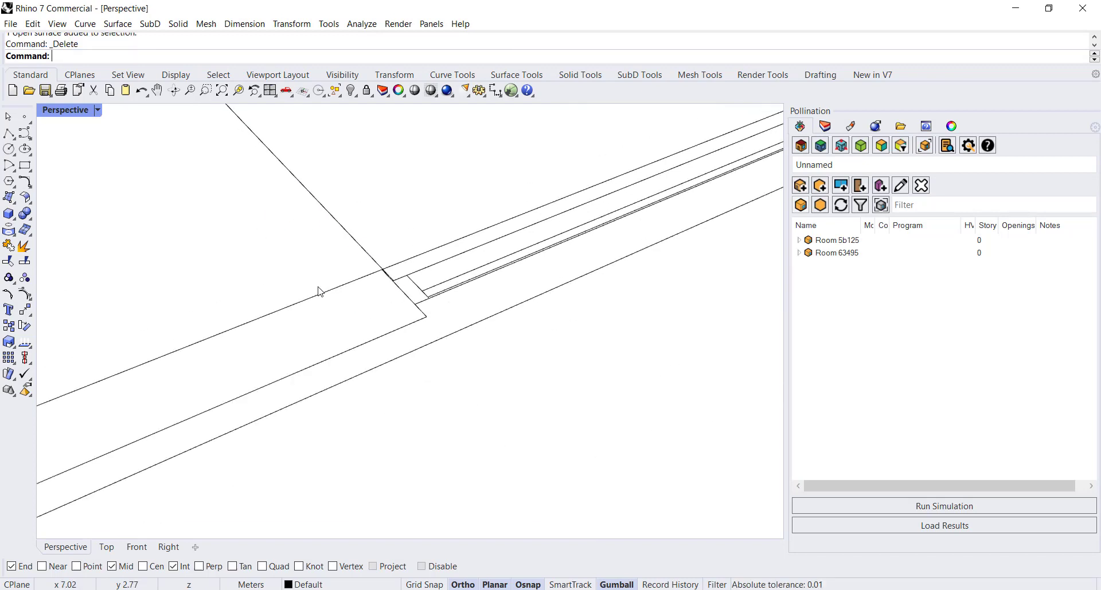
scroll(319, 292, down, 4)
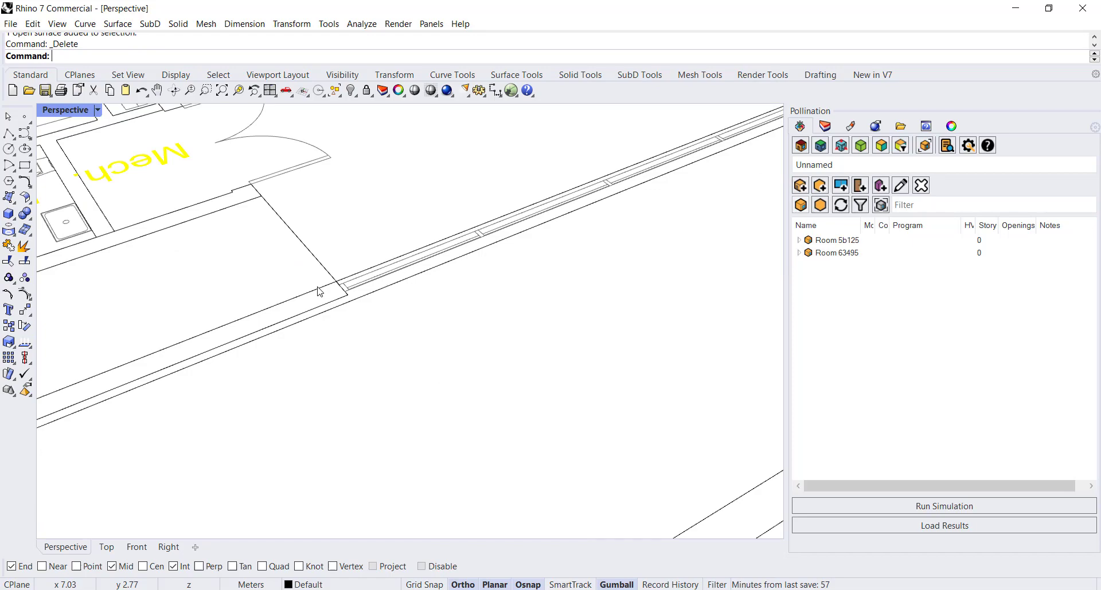
scroll(319, 292, down, 3)
scroll(320, 292, down, 3)
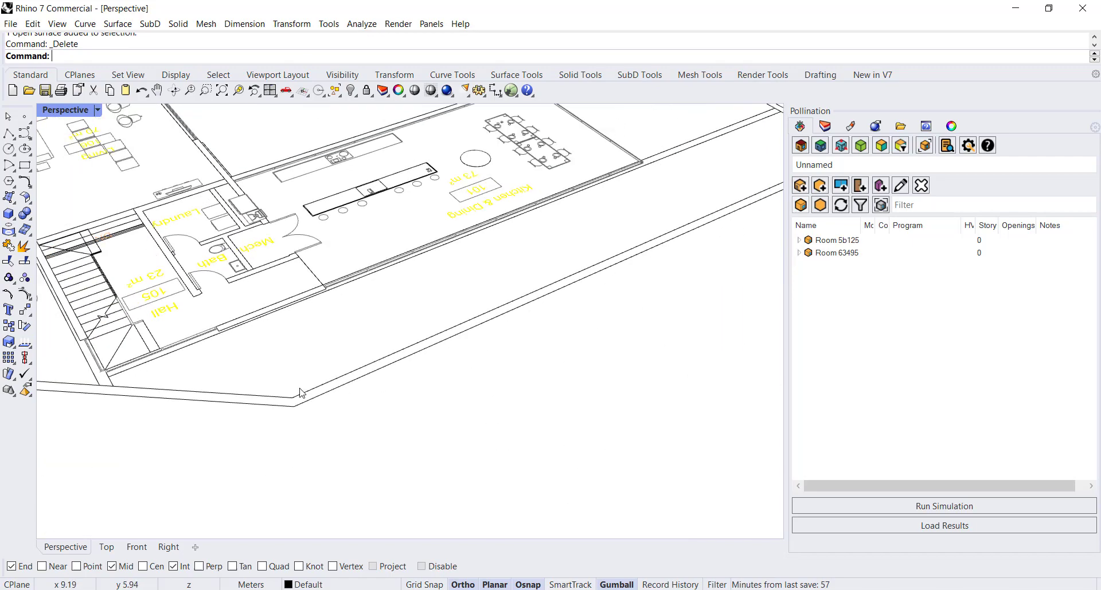
right_drag(301, 394, 541, 381)
scroll(533, 334, up, 5)
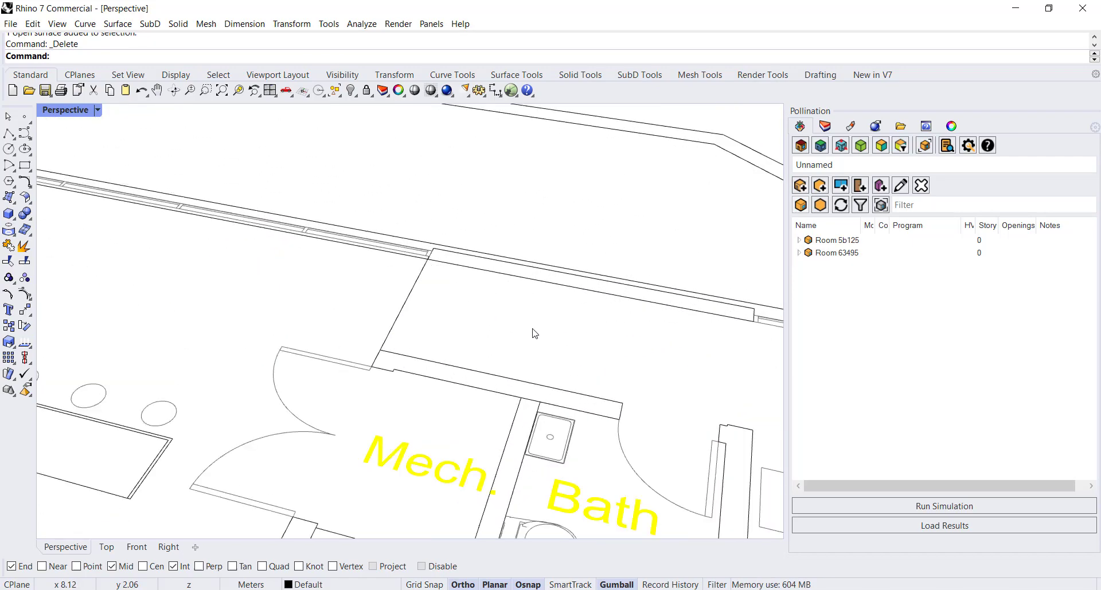
scroll(458, 277, up, 5)
scroll(356, 252, up, 2)
scroll(364, 169, down, 6)
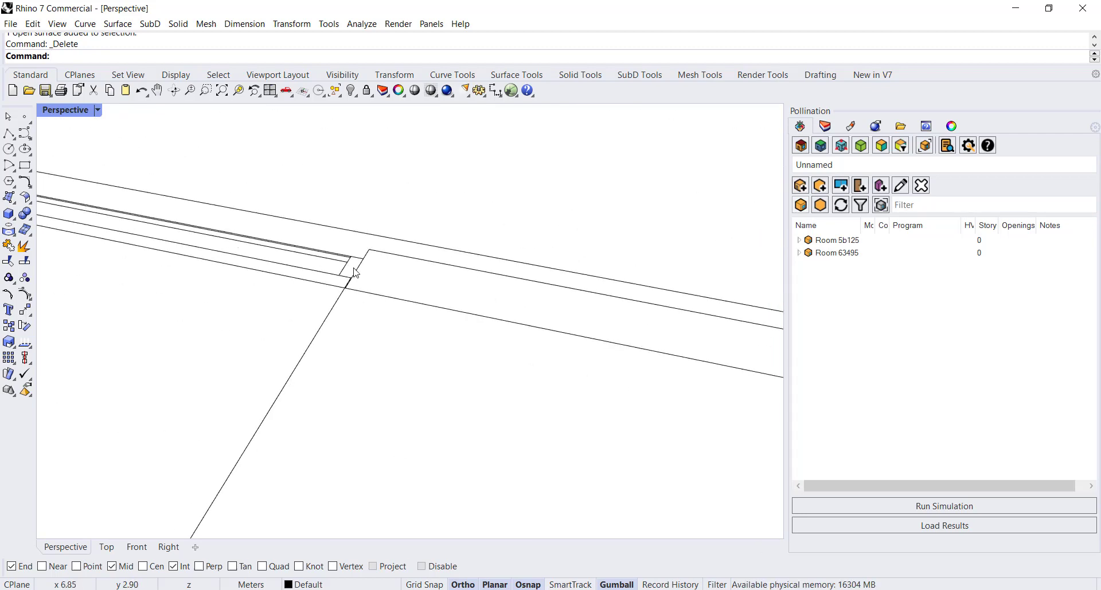
scroll(319, 254, down, 3)
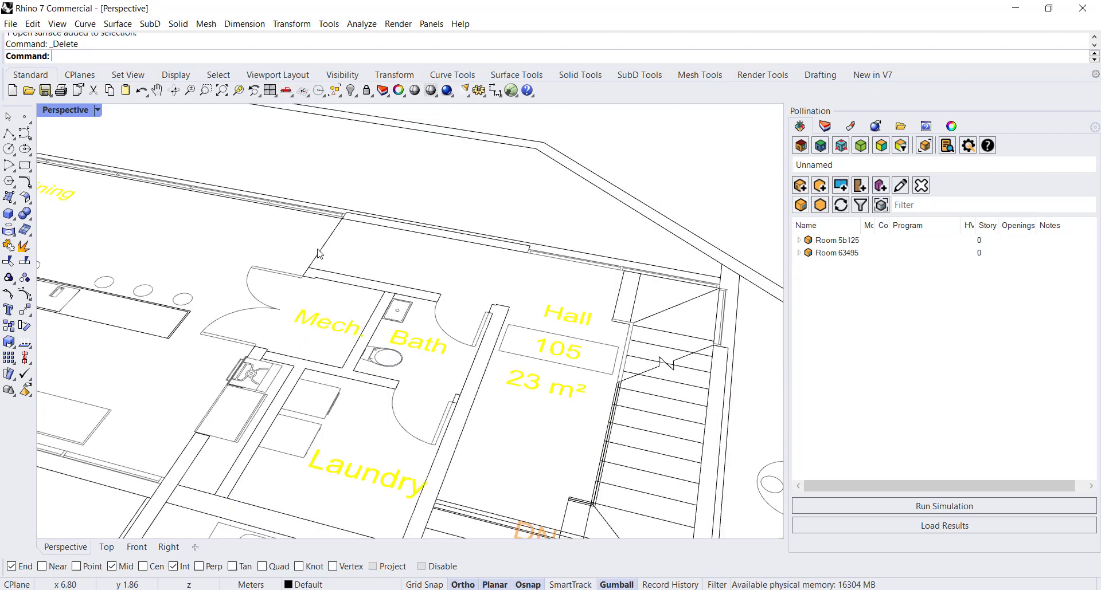
scroll(319, 254, down, 2)
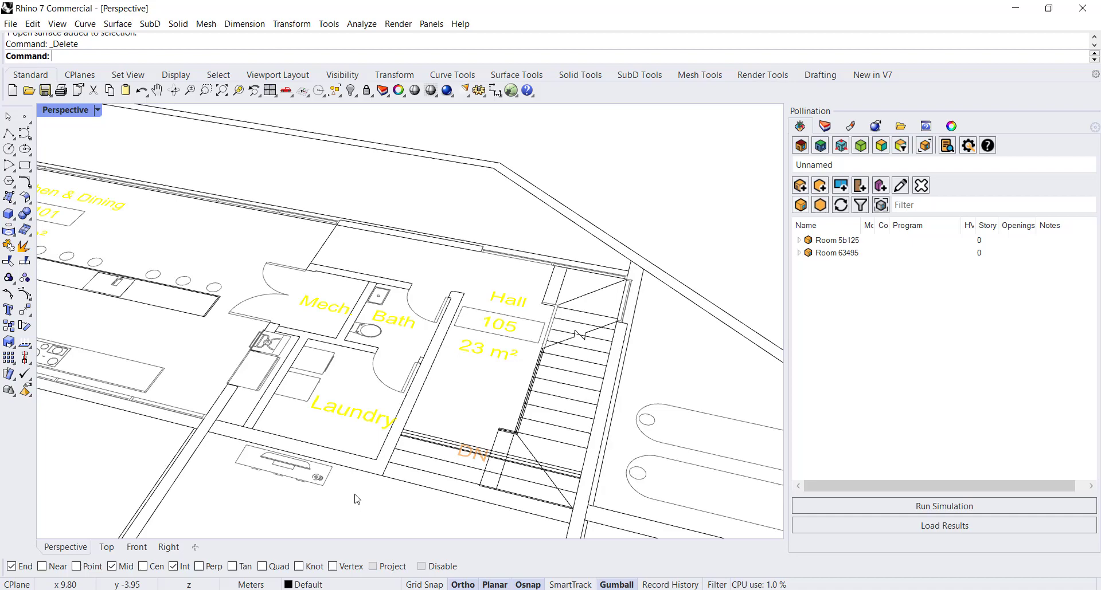
right_drag(356, 500, 430, 491)
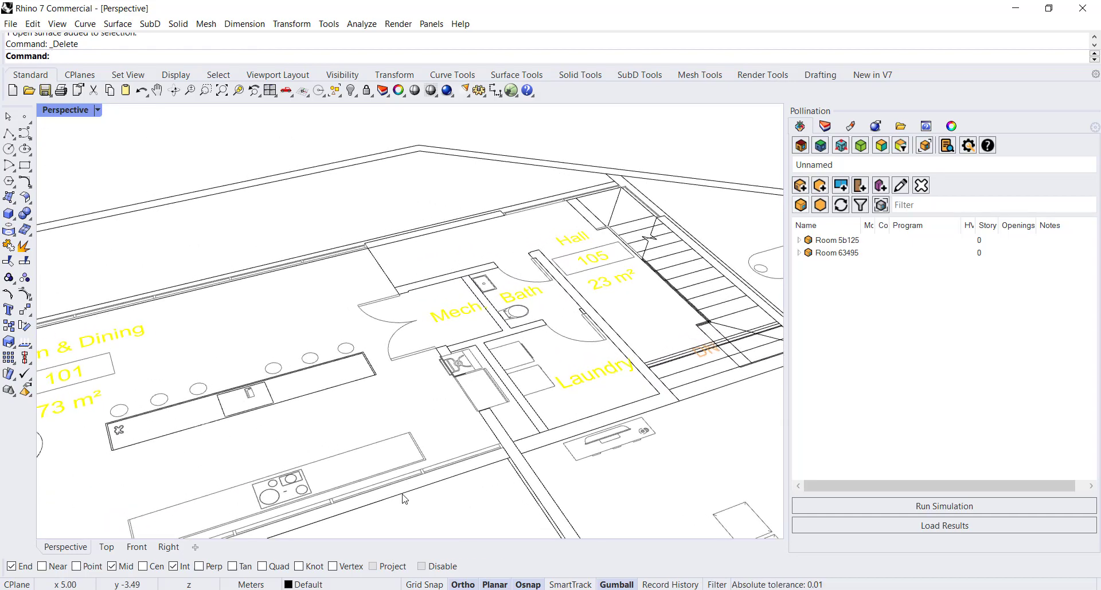